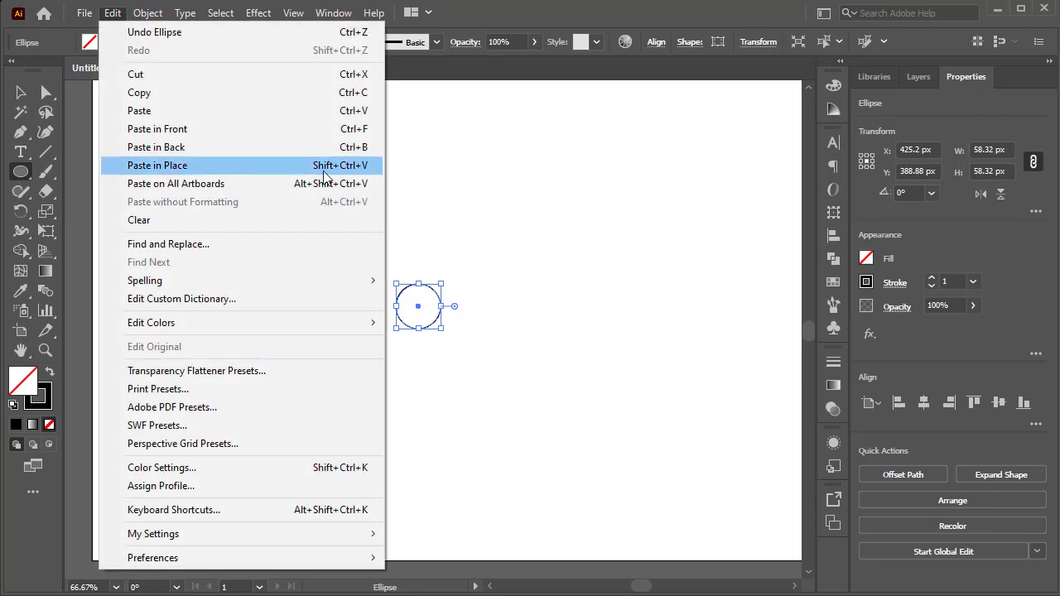
Add three larger concentric circles around the small one by pasting copies in place and scaling them from the centre, the outermost about 300 px wide.
{"action": "left_click", "coordinate": [317, 169]}
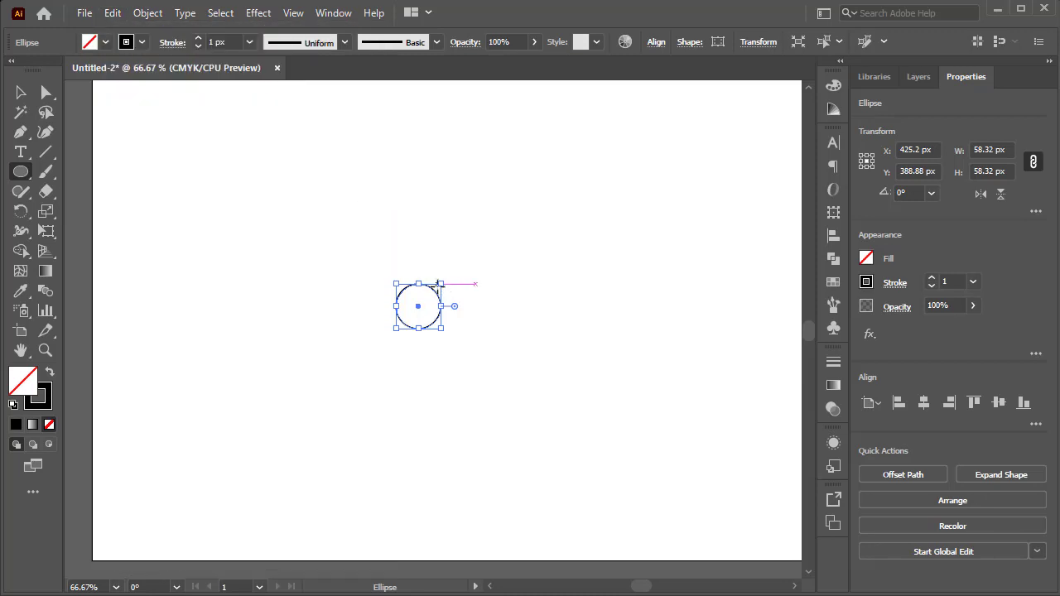
{"action": "left_click_drag", "start_coordinate": [443, 282], "coordinate": [474, 252]}
{"action": "left_click", "coordinate": [109, 13]}
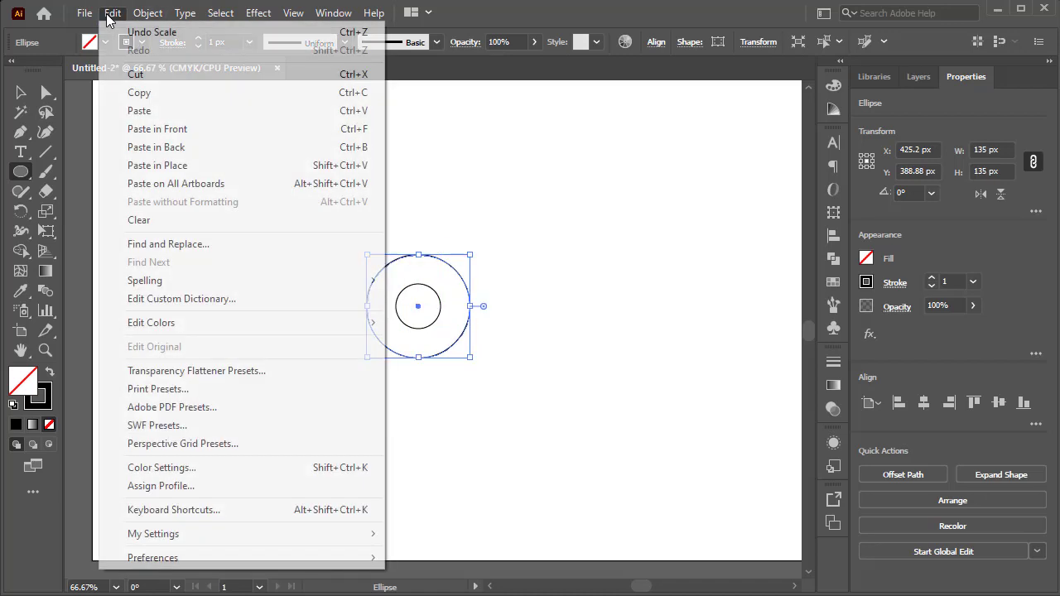
{"action": "left_click", "coordinate": [160, 97]}
{"action": "left_click", "coordinate": [107, 14]}
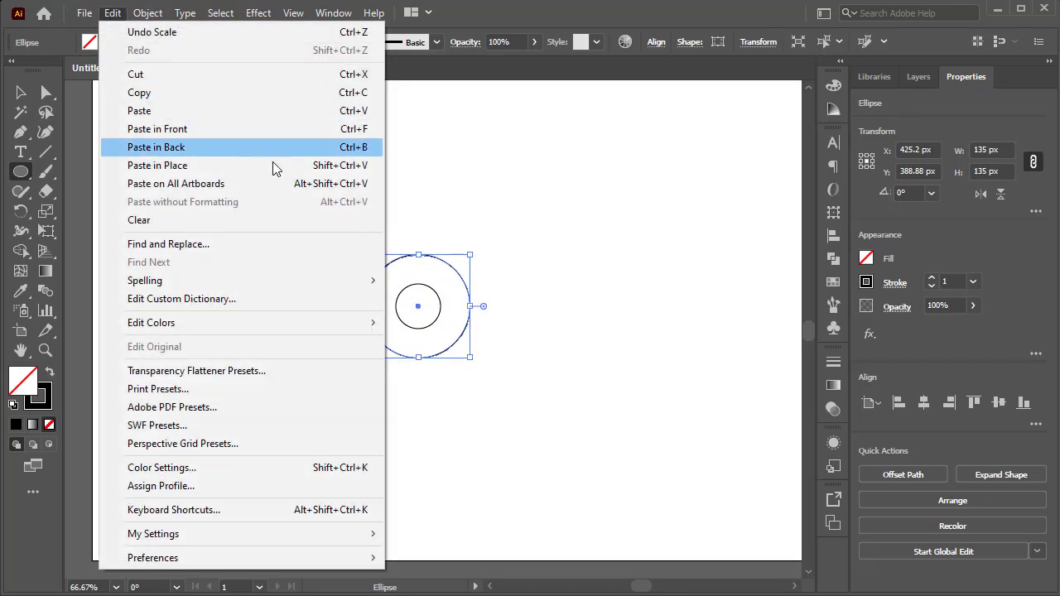
{"action": "left_click", "coordinate": [315, 166]}
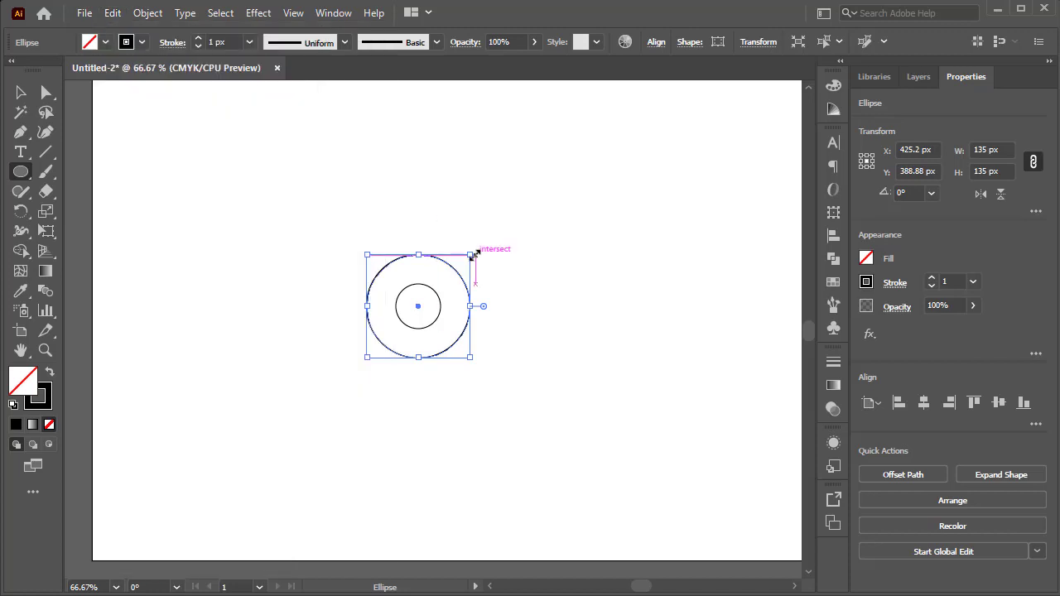
{"action": "left_click_drag", "start_coordinate": [473, 255], "coordinate": [533, 192]}
{"action": "left_click", "coordinate": [21, 92]}
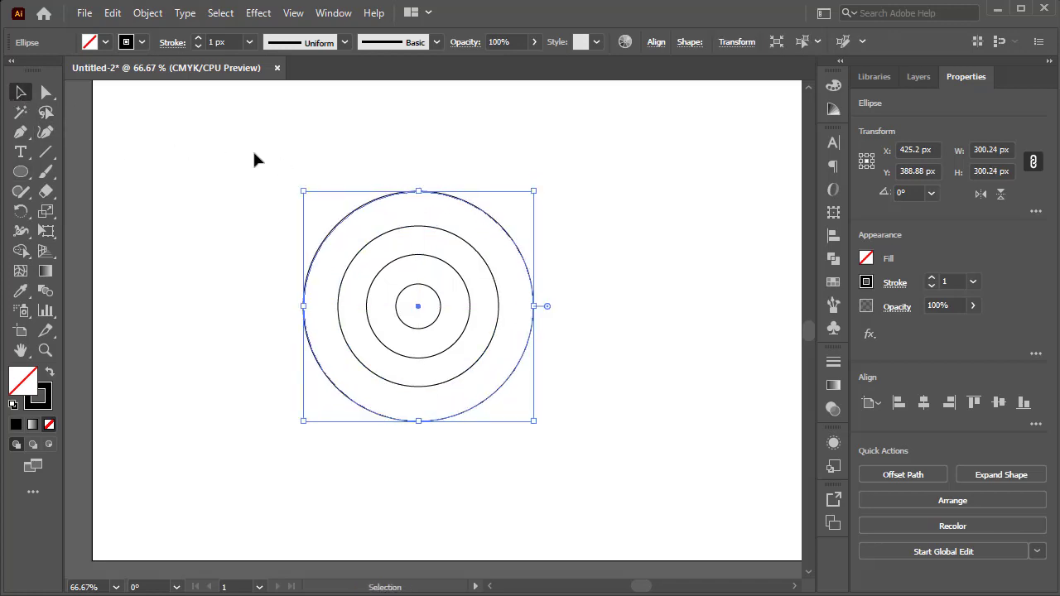
{"action": "left_click", "coordinate": [337, 156]}
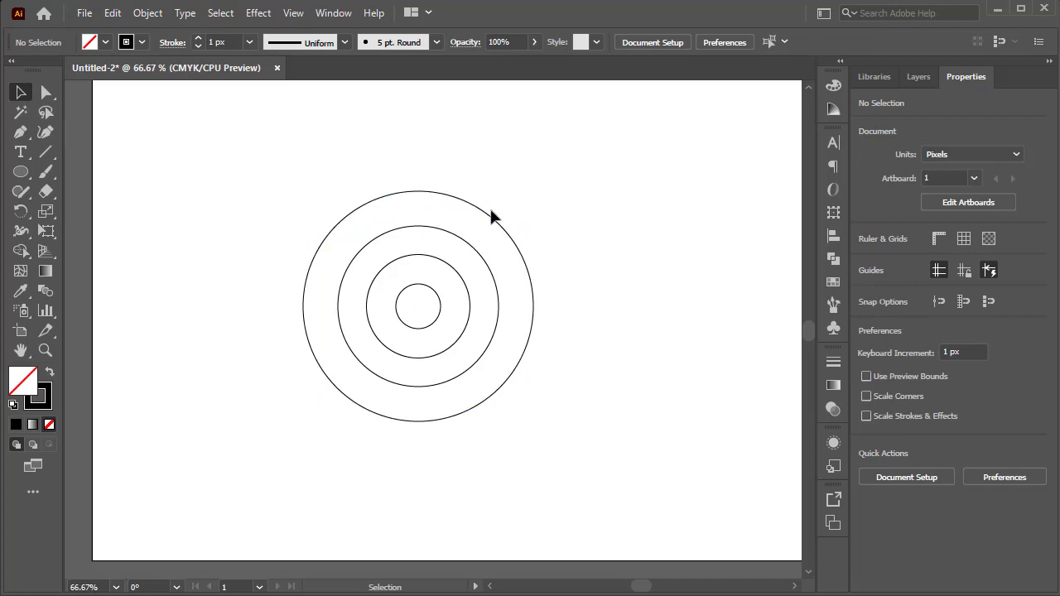
Draw a horizontal line about 661 px long above the concentric circles.
{"action": "left_click", "coordinate": [46, 151]}
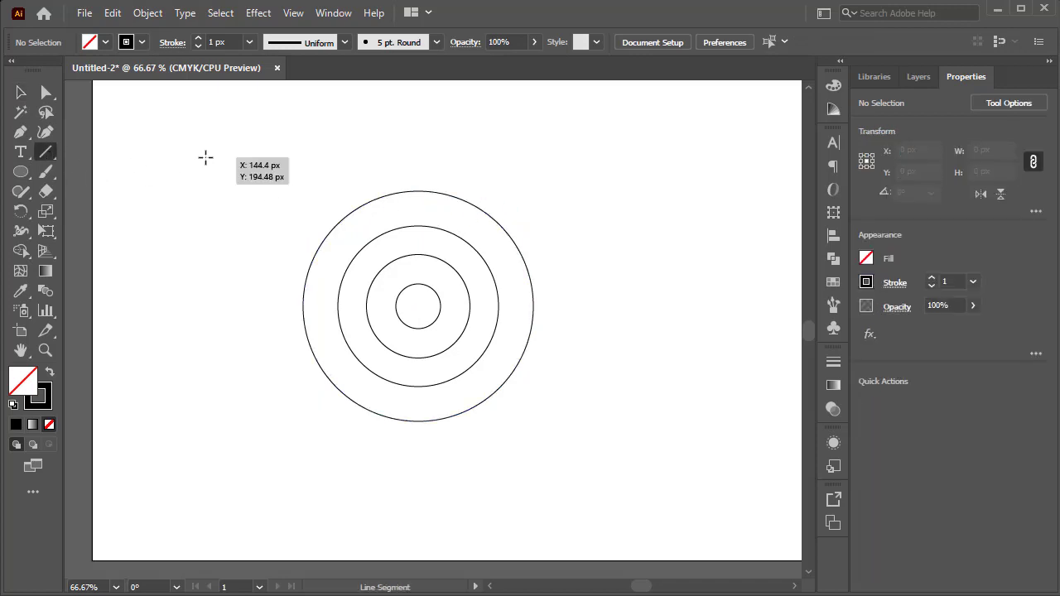
{"action": "left_click_drag", "start_coordinate": [205, 156], "coordinate": [696, 174]}
{"action": "key", "text": "v"}
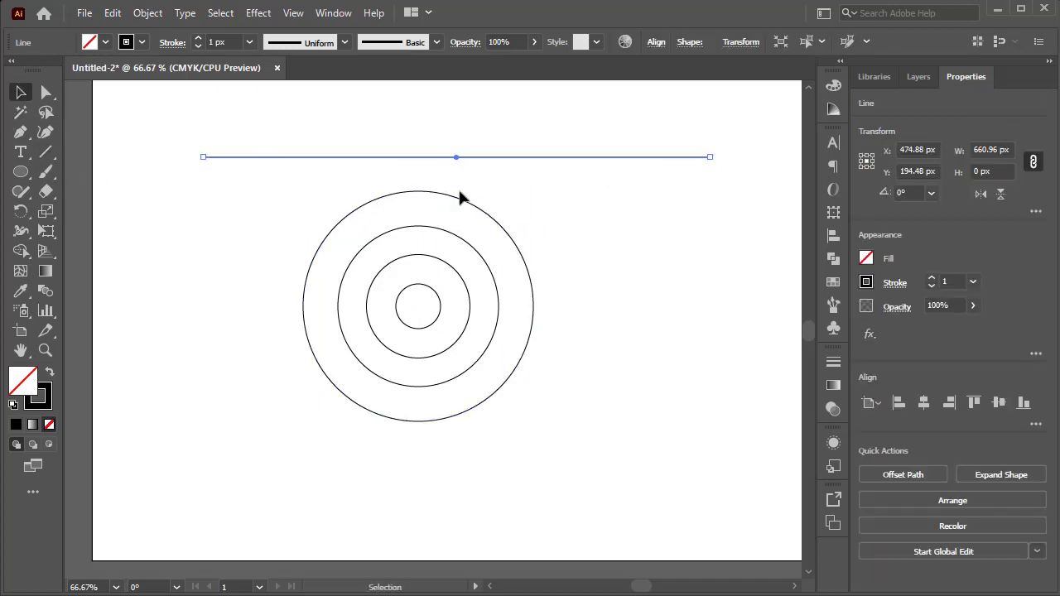
Move and duplicate the horizontal line so that eight lines touch the top and bottom of all four concentric circles.
{"action": "left_click_drag", "start_coordinate": [461, 160], "coordinate": [456, 423]}
{"action": "left_click", "coordinate": [454, 381]}
{"action": "left_click", "coordinate": [451, 361]}
{"action": "left_click", "coordinate": [470, 443]}
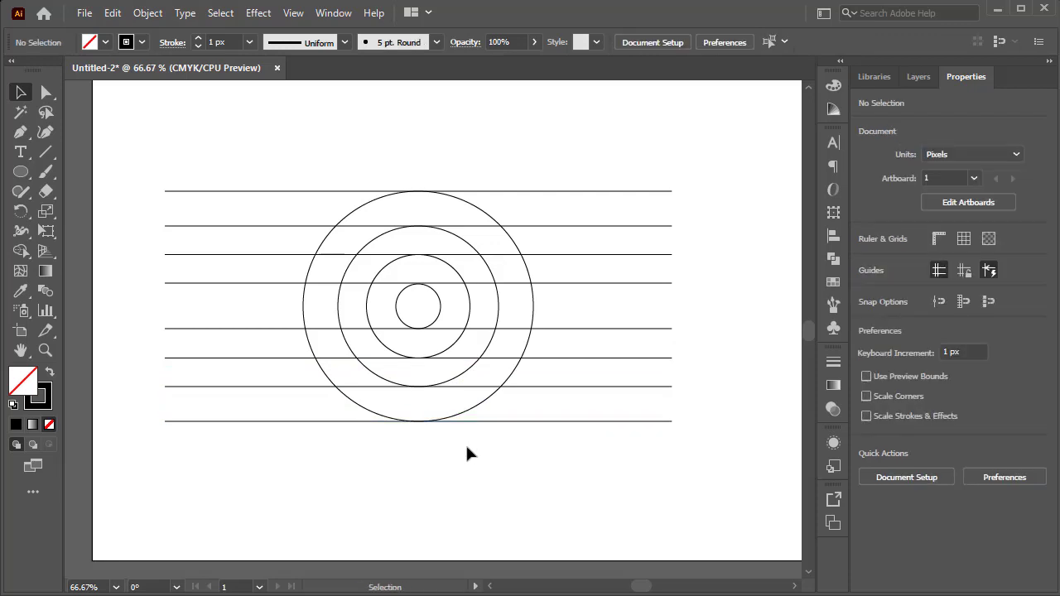
Duplicate the second-smallest circle up and to the left, scaling the copy to about 121 px to fit between the first and fourth lines.
{"action": "left_click", "coordinate": [21, 172]}
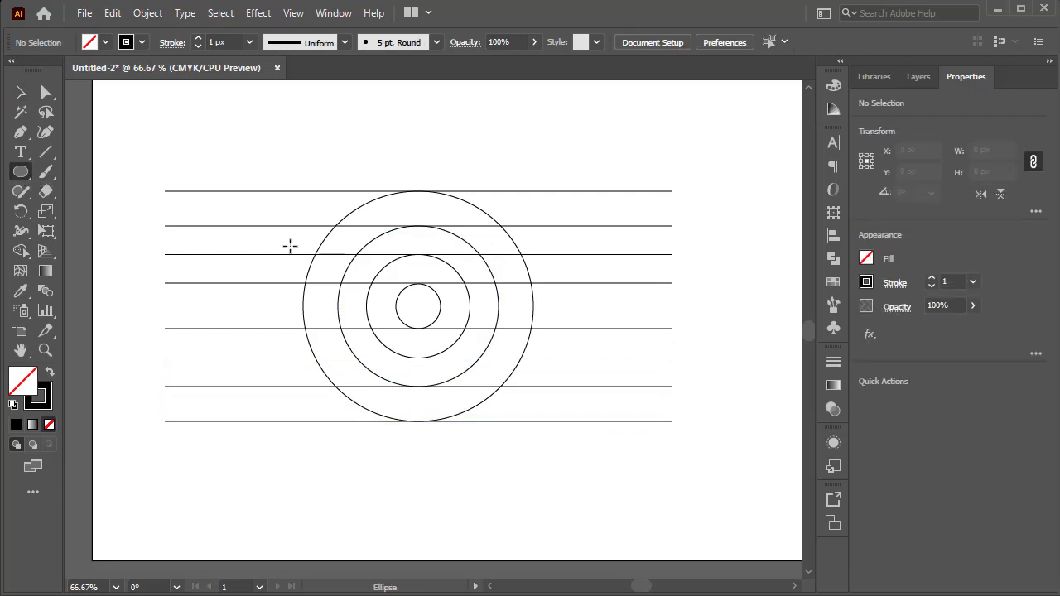
{"action": "left_click", "coordinate": [20, 92]}
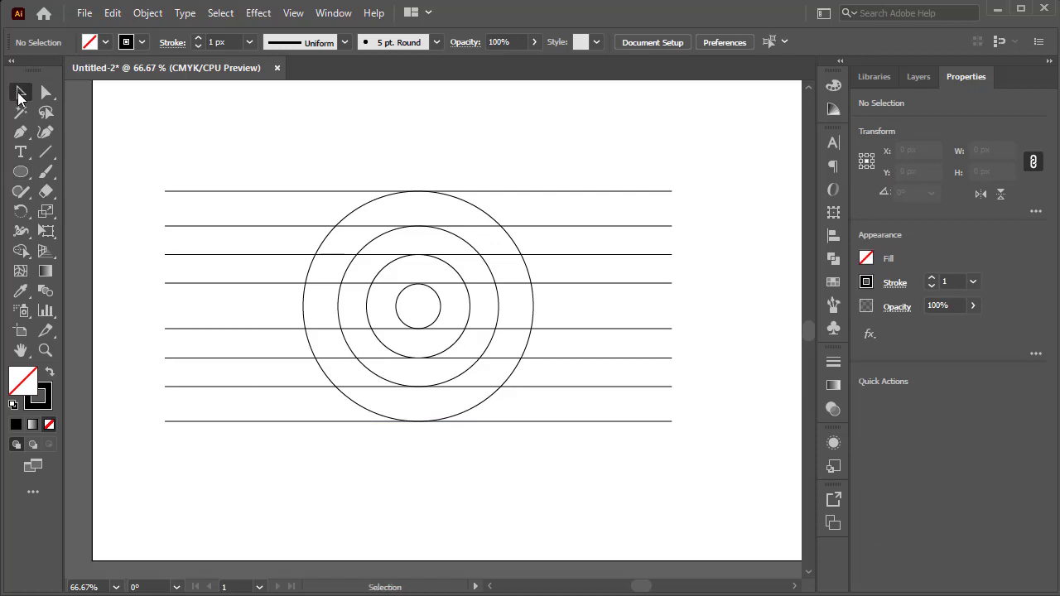
{"action": "left_click", "coordinate": [456, 277]}
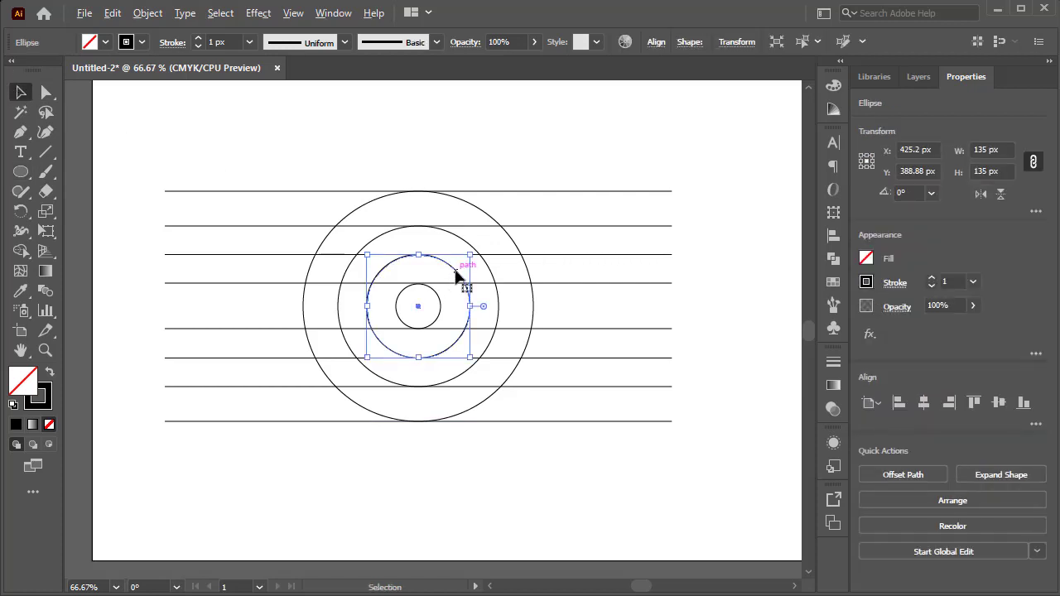
{"action": "left_click_drag", "start_coordinate": [455, 277], "coordinate": [359, 191]}
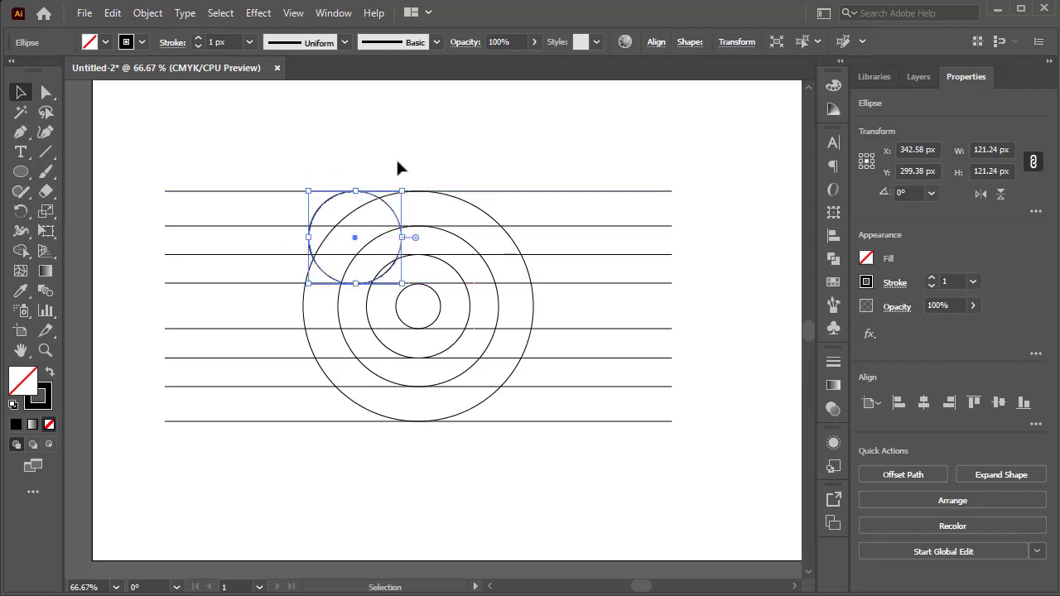
{"action": "left_click", "coordinate": [397, 168]}
Draw a circle about 37 px wide inside the upper-left circle, horizontally centred in it and fitted between the second and third lines.
{"action": "scroll", "coordinate": [373, 244], "scroll_direction": "up", "scroll_amount": 1}
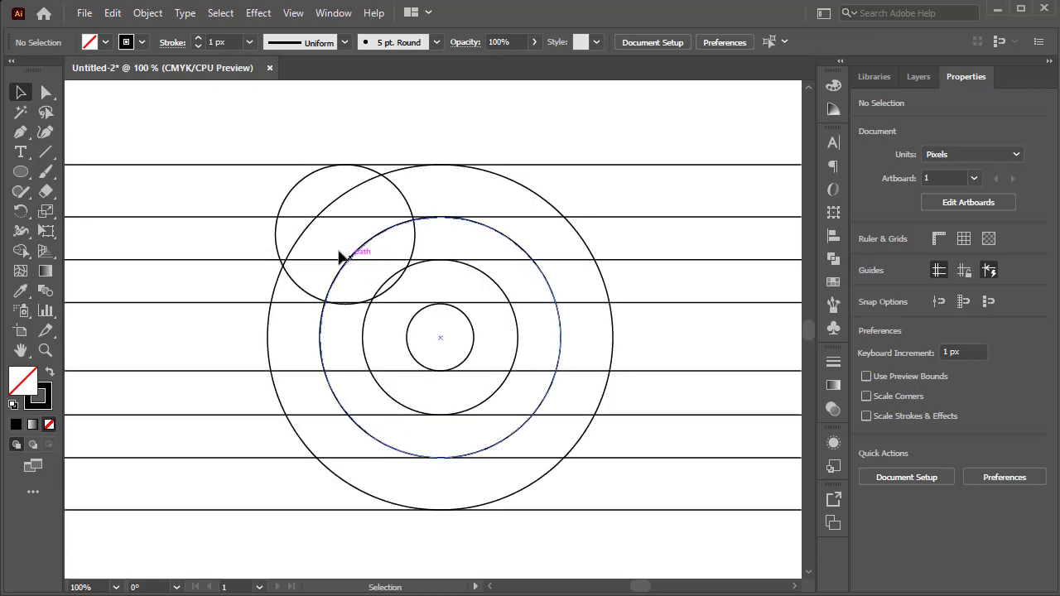
{"action": "left_click", "coordinate": [21, 171]}
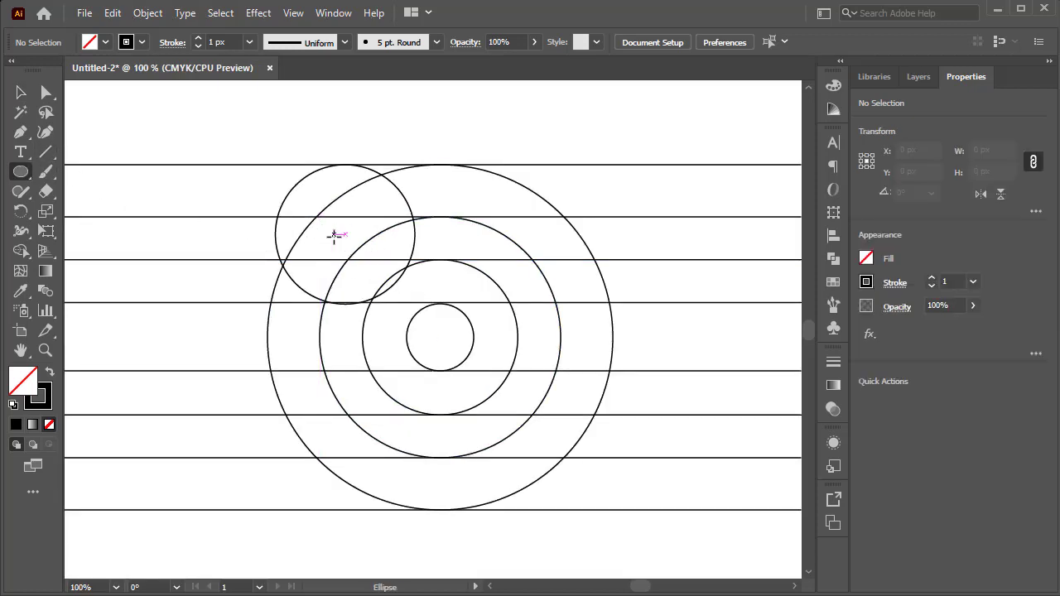
{"action": "left_click_drag", "start_coordinate": [345, 236], "coordinate": [318, 220]}
{"action": "scroll", "coordinate": [360, 216], "scroll_direction": "up", "scroll_amount": 3}
{"action": "left_click", "coordinate": [21, 92]}
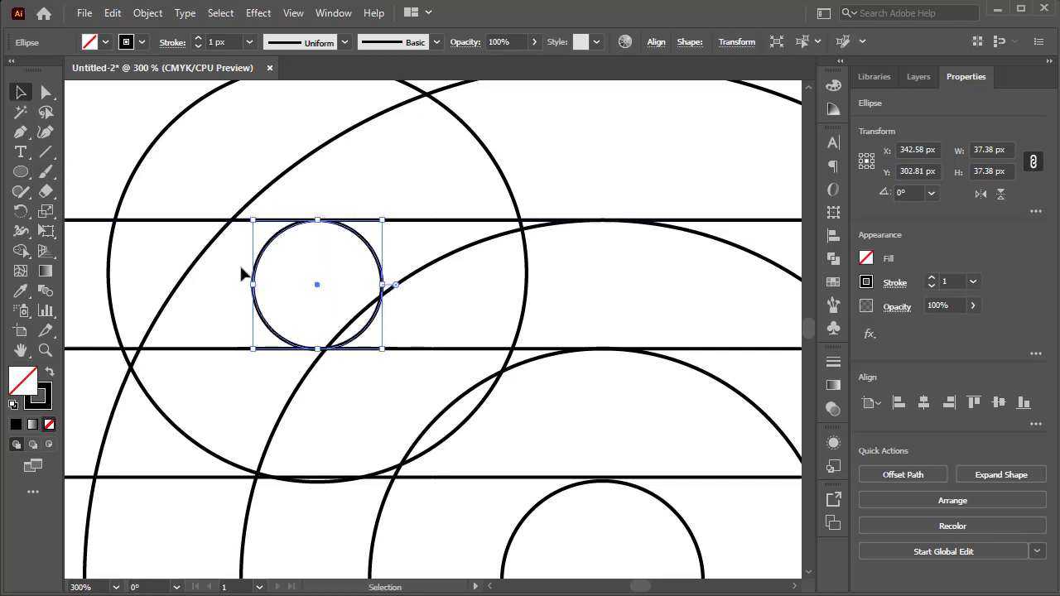
{"action": "left_click", "coordinate": [240, 335]}
Duplicate the upper-left circle and its small inner circle straight down, with the copies' tops touching the seventh and eighth lines.
{"action": "scroll", "coordinate": [240, 335], "scroll_direction": "down", "scroll_amount": 3}
{"action": "key", "text": "space"}
{"action": "left_click_drag", "start_coordinate": [358, 409], "coordinate": [468, 295]}
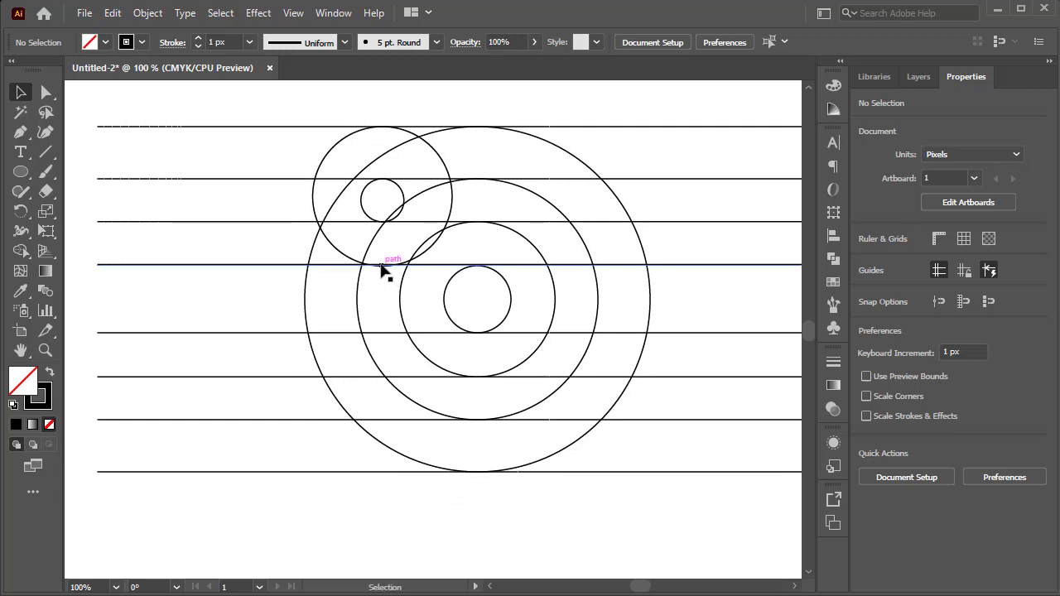
{"action": "left_click", "coordinate": [334, 243]}
{"action": "left_click", "coordinate": [372, 219], "text": "shift"}
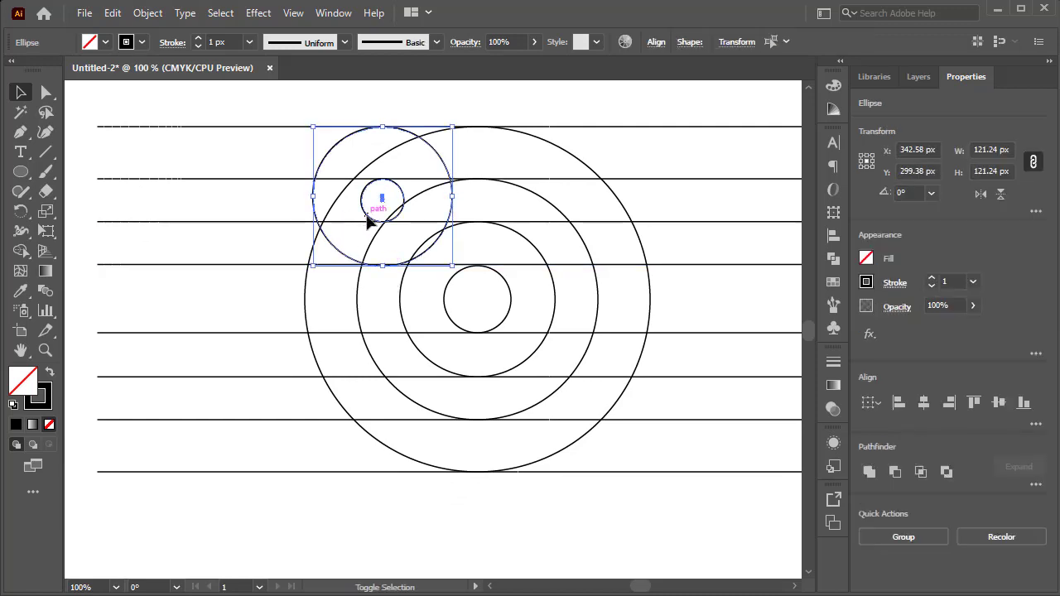
{"action": "left_click_drag", "start_coordinate": [372, 219], "coordinate": [374, 530]}
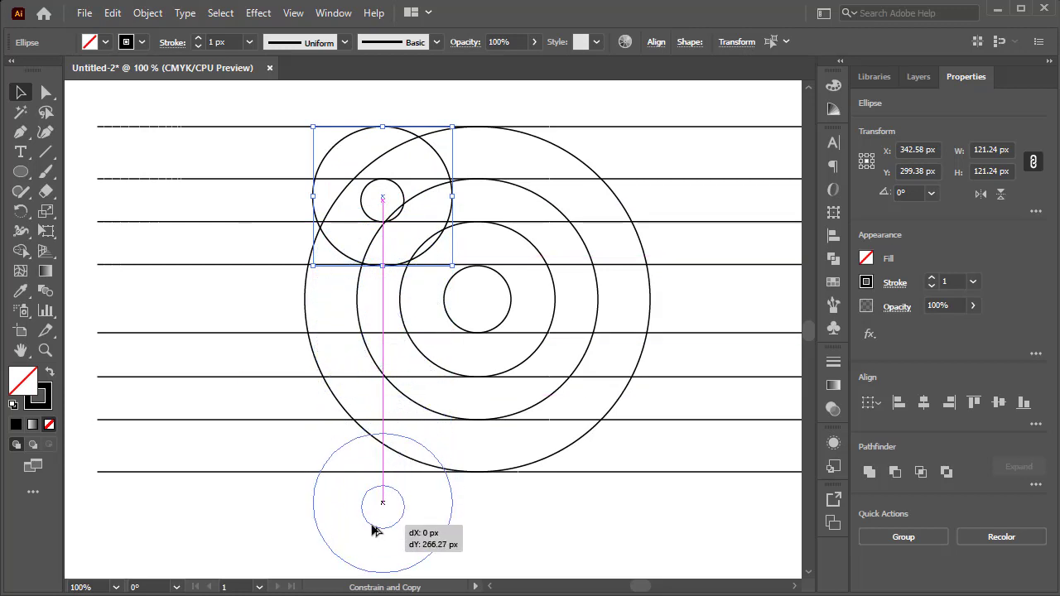
{"action": "left_click_drag", "start_coordinate": [374, 530], "coordinate": [376, 515]}
{"action": "left_click", "coordinate": [557, 520]}
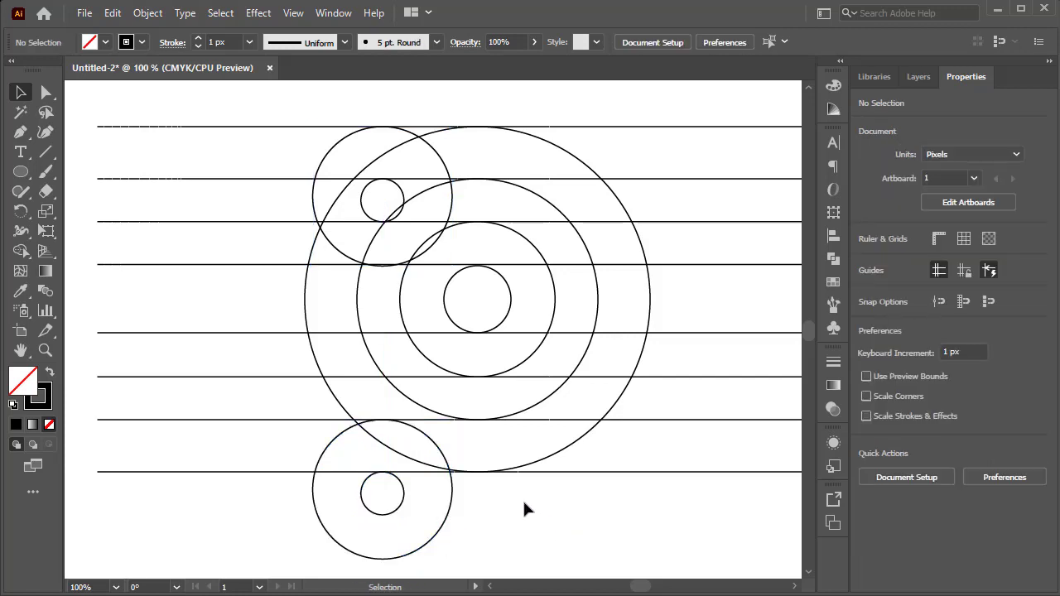
Draw a circle about 83 px wide above and left of the lower circle pair, fitting it between the sixth and eighth lines.
{"action": "left_click", "coordinate": [20, 172]}
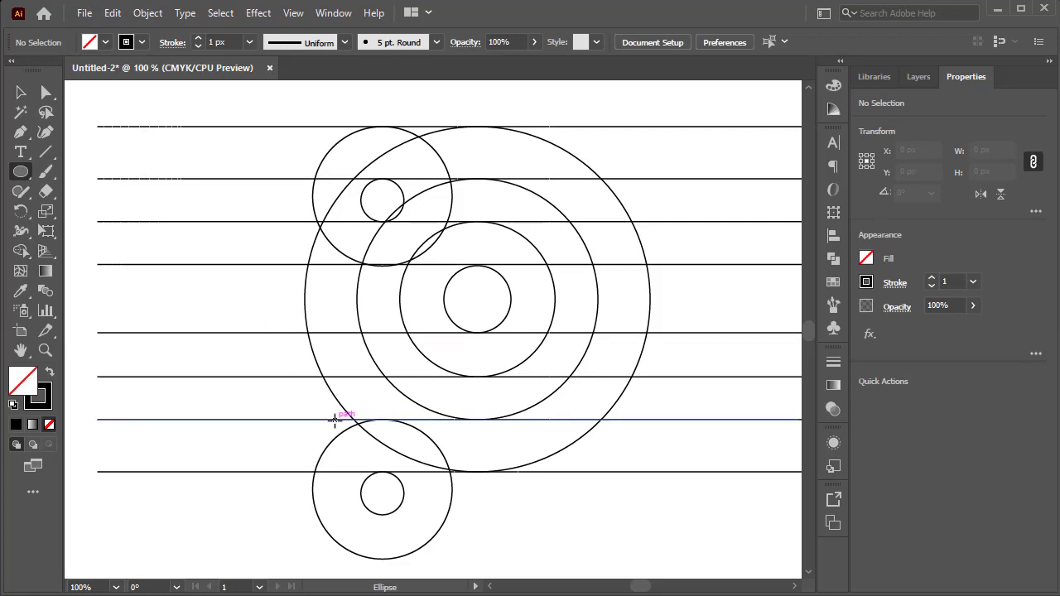
{"action": "left_click_drag", "start_coordinate": [335, 420], "coordinate": [383, 379]}
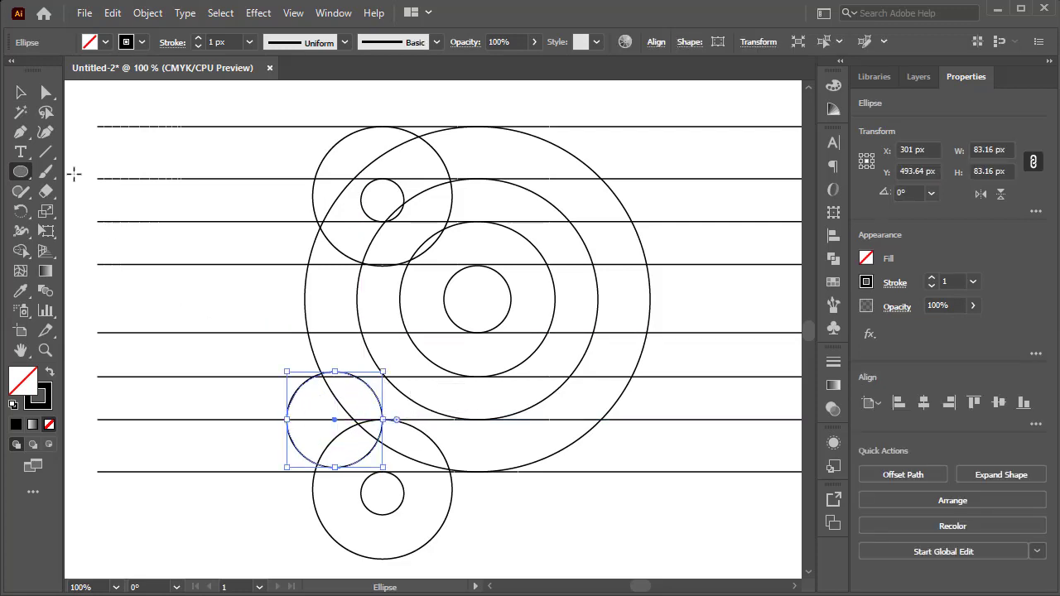
{"action": "left_click", "coordinate": [21, 92]}
{"action": "scroll", "coordinate": [304, 436], "scroll_direction": "up", "scroll_amount": 2, "text": "alt"}
{"action": "scroll", "coordinate": [360, 466], "scroll_direction": "down", "scroll_amount": 1}
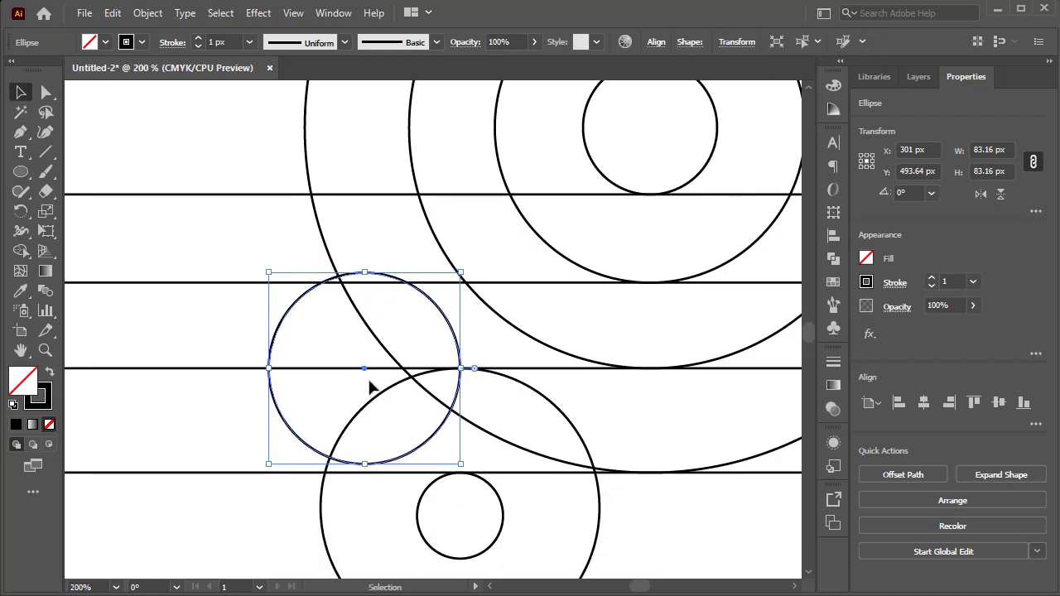
{"action": "left_click_drag", "start_coordinate": [363, 275], "coordinate": [362, 285]}
{"action": "left_click_drag", "start_coordinate": [365, 463], "coordinate": [366, 472]}
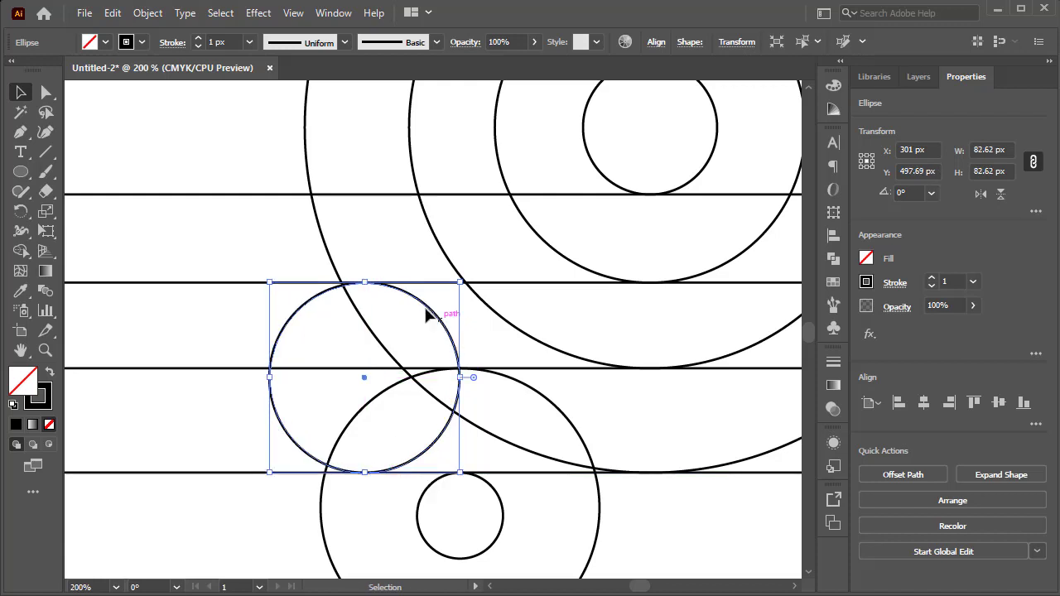
Shift the new circle right against the second-largest concentric circle and scale it to about 87 px, its bottom on the eighth line.
{"action": "left_click_drag", "start_coordinate": [426, 305], "coordinate": [485, 308]}
{"action": "left_click_drag", "start_coordinate": [322, 463], "coordinate": [313, 472]}
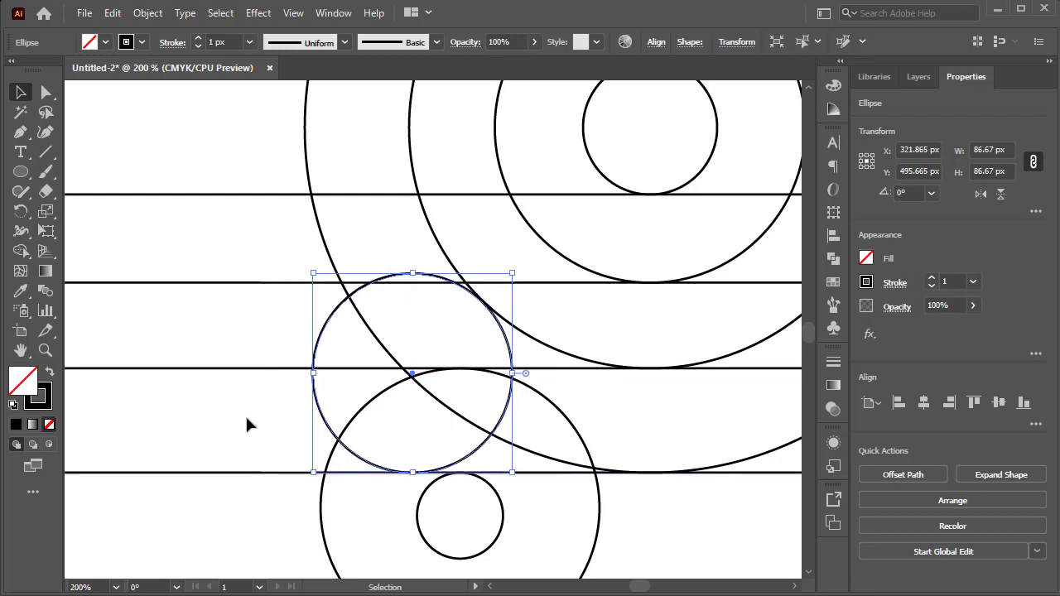
{"action": "left_click", "coordinate": [258, 421]}
Duplicate the 87 px circle straight up and shrink the copy to fit between the fifth and seventh lines.
{"action": "scroll", "coordinate": [260, 424], "scroll_direction": "up", "scroll_amount": 1}
{"action": "scroll", "coordinate": [373, 447], "scroll_direction": "down", "scroll_amount": 1}
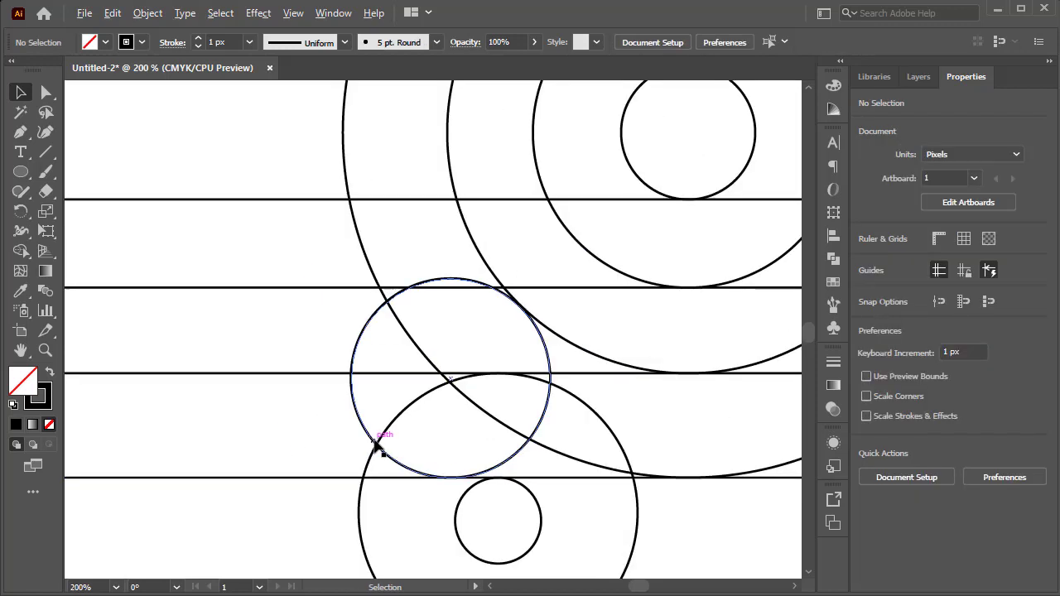
{"action": "scroll", "coordinate": [397, 414], "scroll_direction": "up", "scroll_amount": 1}
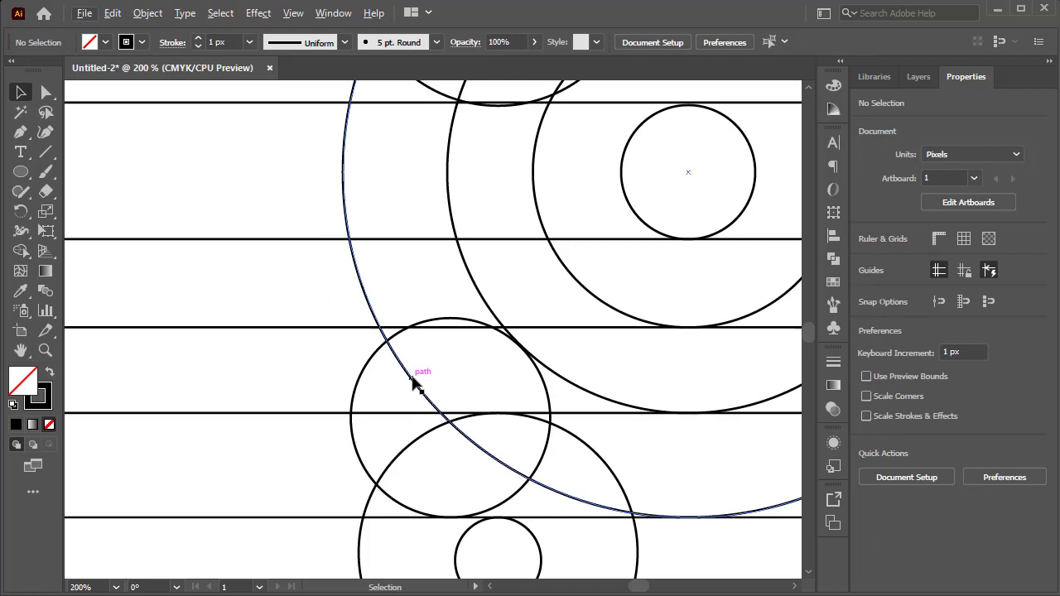
{"action": "left_click", "coordinate": [455, 319]}
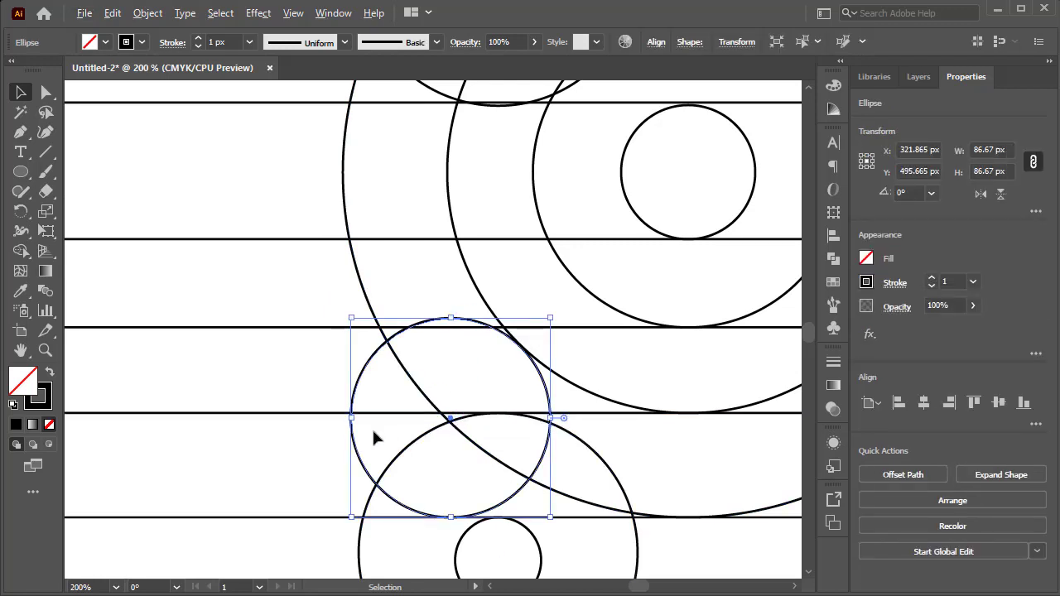
{"action": "left_click_drag", "start_coordinate": [358, 452], "coordinate": [403, 324]}
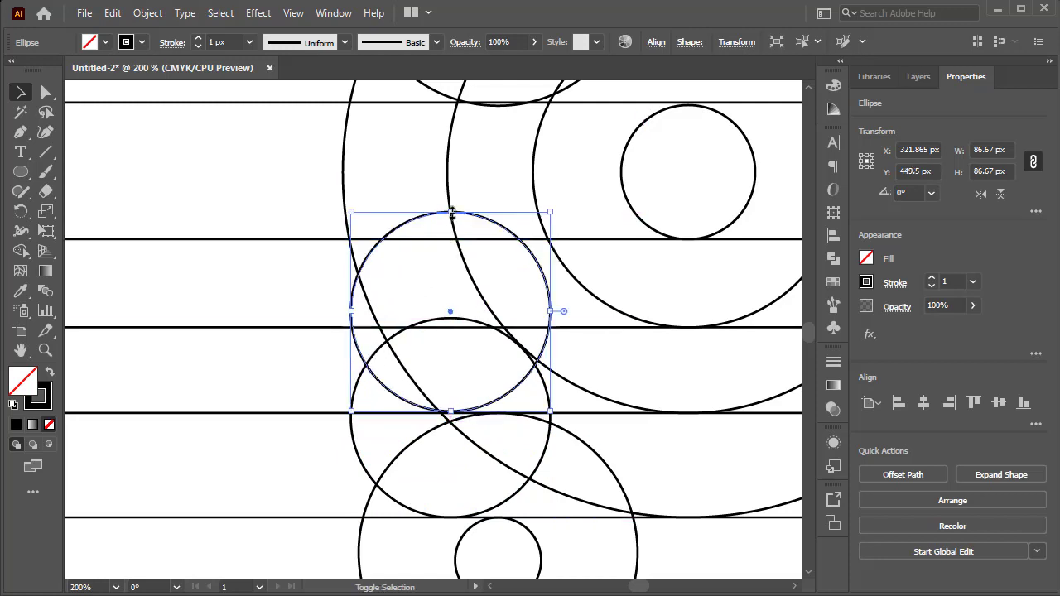
{"action": "left_click_drag", "start_coordinate": [450, 212], "coordinate": [451, 240]}
{"action": "left_click", "coordinate": [593, 328]}
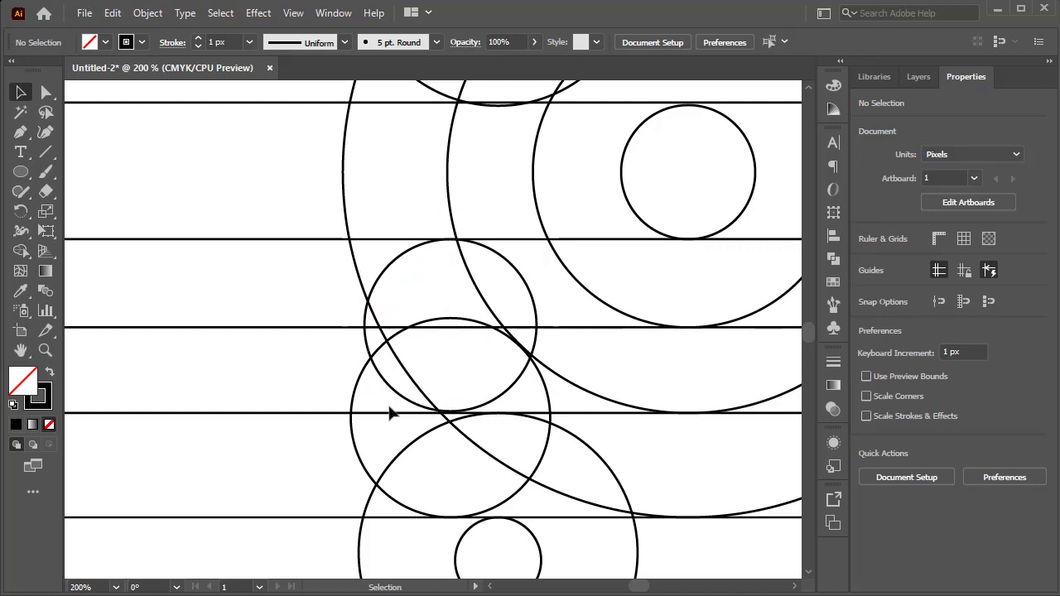
Shrink the lower 87 px circle to about 81 px, aligning its left edge with the circle above it.
{"action": "left_click", "coordinate": [355, 434]}
{"action": "left_click_drag", "start_coordinate": [352, 424], "coordinate": [369, 418]}
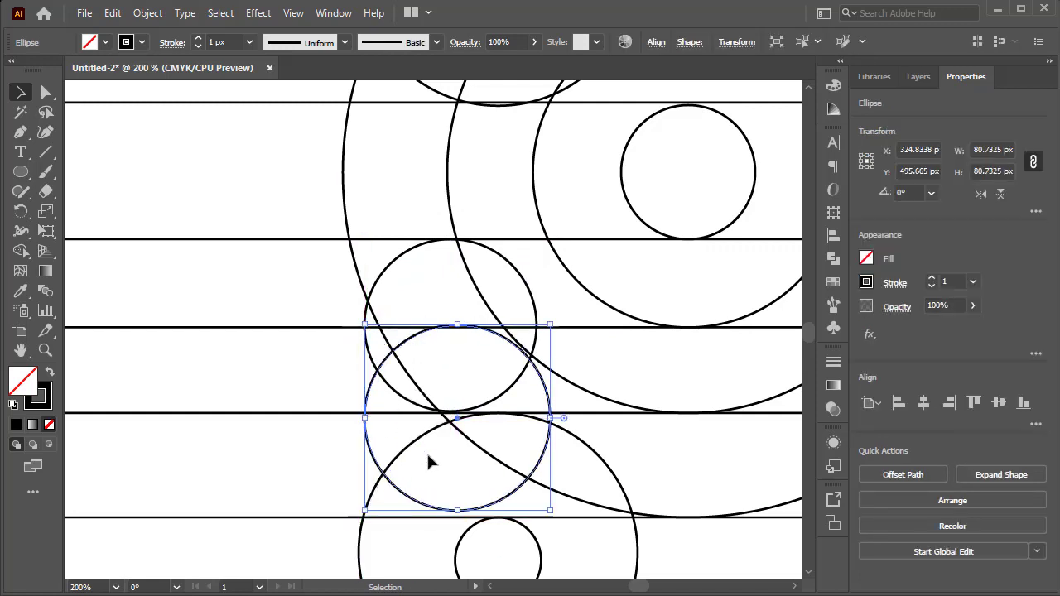
{"action": "left_click", "coordinate": [427, 456]}
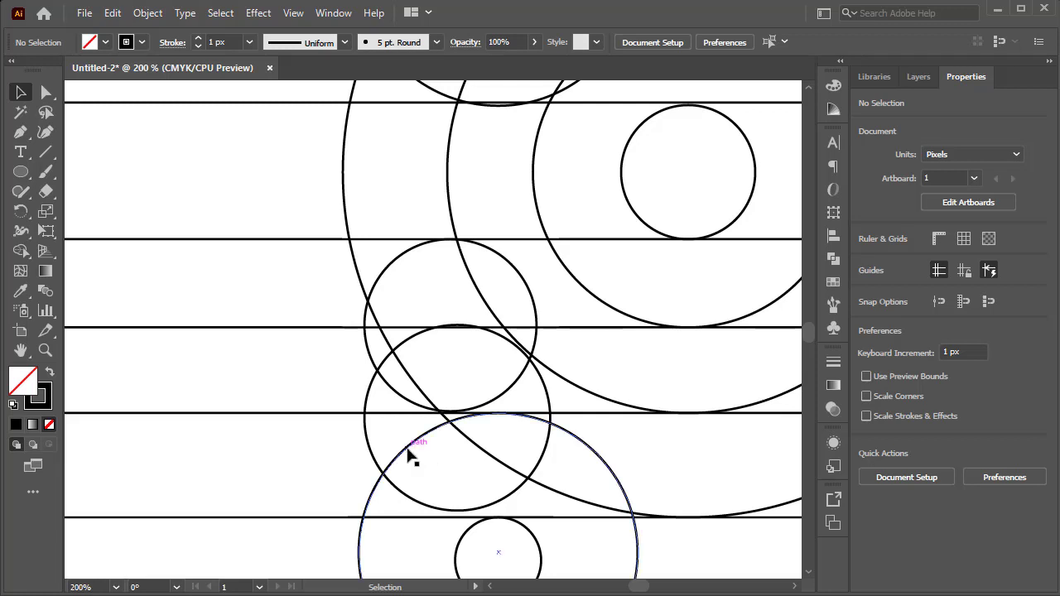
Draw a vertical line about 38 px long joining the left edges of the two overlapping circles.
{"action": "left_click", "coordinate": [45, 152]}
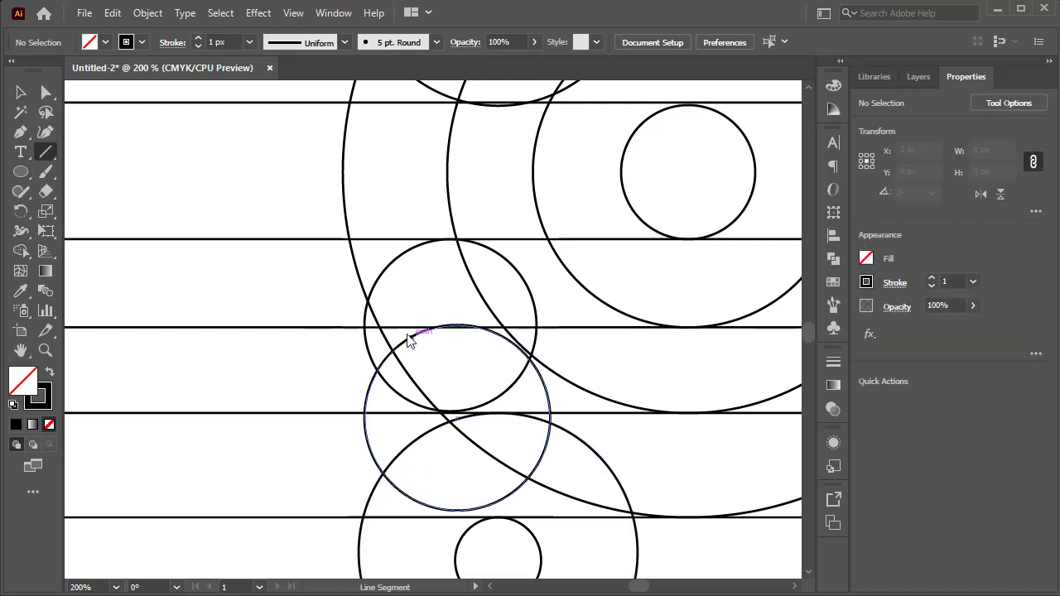
{"action": "left_click_drag", "start_coordinate": [365, 327], "coordinate": [366, 414]}
{"action": "key", "text": "v"}
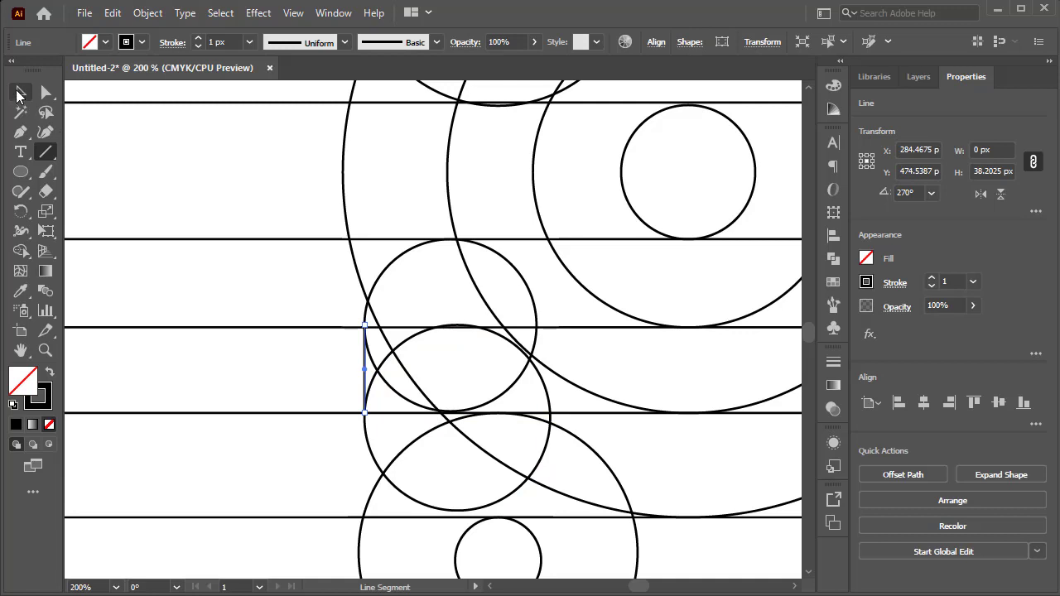
{"action": "left_click", "coordinate": [331, 339]}
{"action": "scroll", "coordinate": [331, 340], "scroll_direction": "up", "scroll_amount": 2}
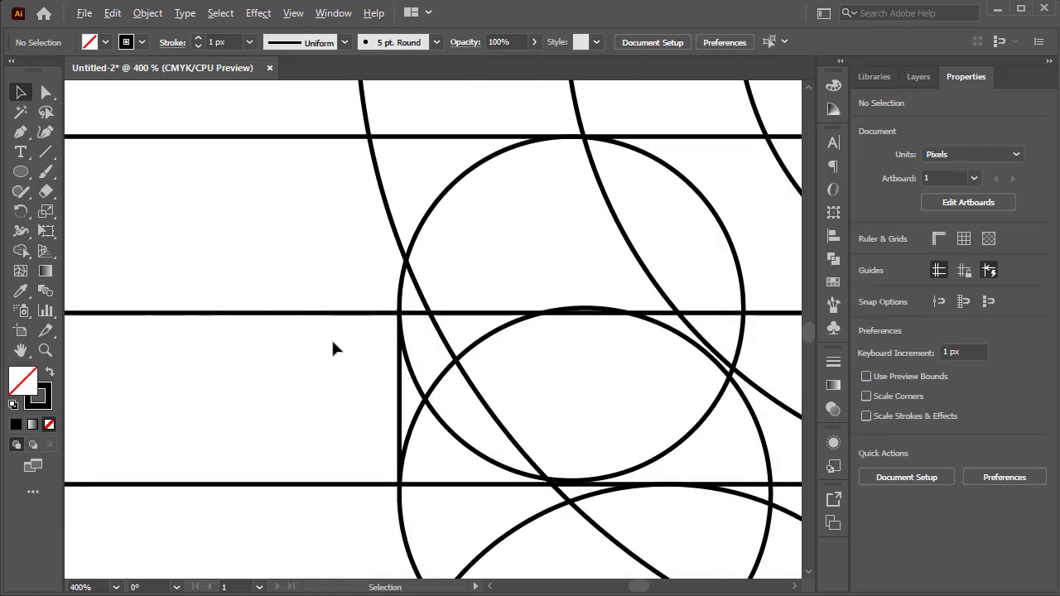
Draw a vertical and a horizontal line, each about 19 px long, forming a square corner at the small lower circle's upper right.
{"action": "scroll", "coordinate": [333, 342], "scroll_direction": "down", "scroll_amount": 5}
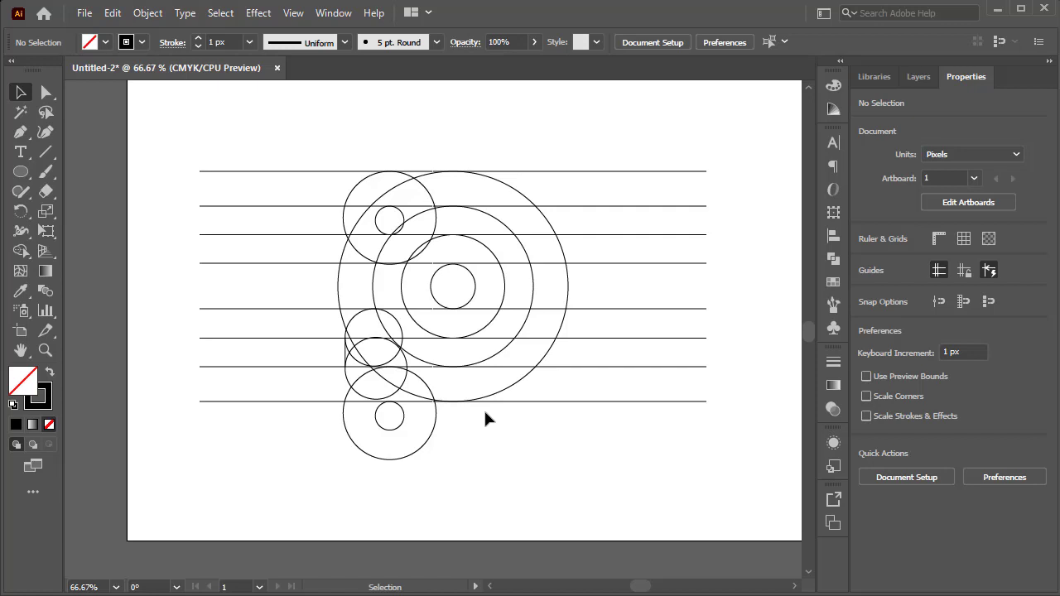
{"action": "scroll", "coordinate": [422, 437], "scroll_direction": "up", "scroll_amount": 2}
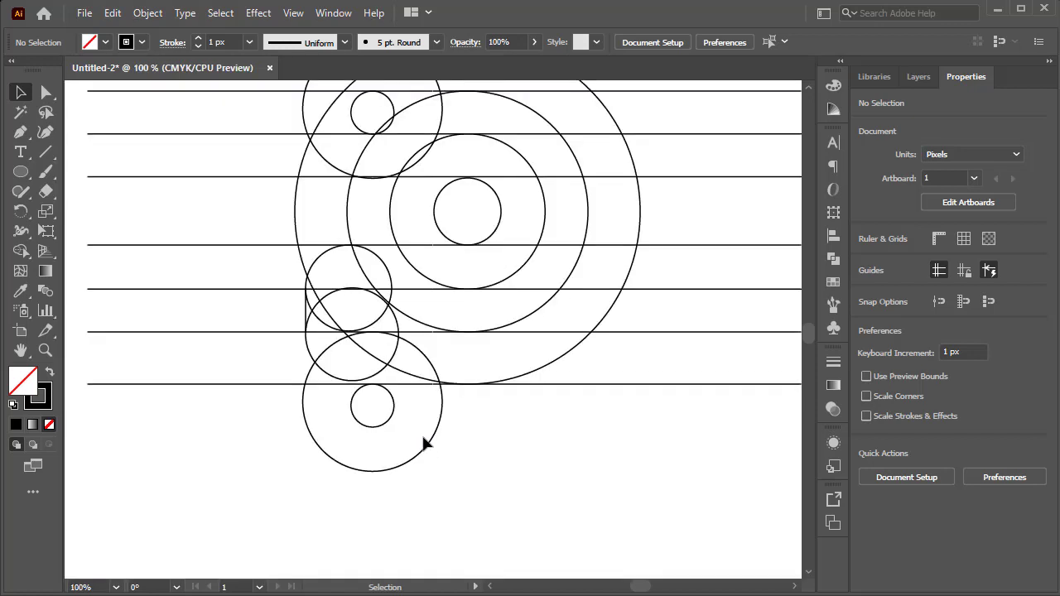
{"action": "left_click", "coordinate": [45, 152]}
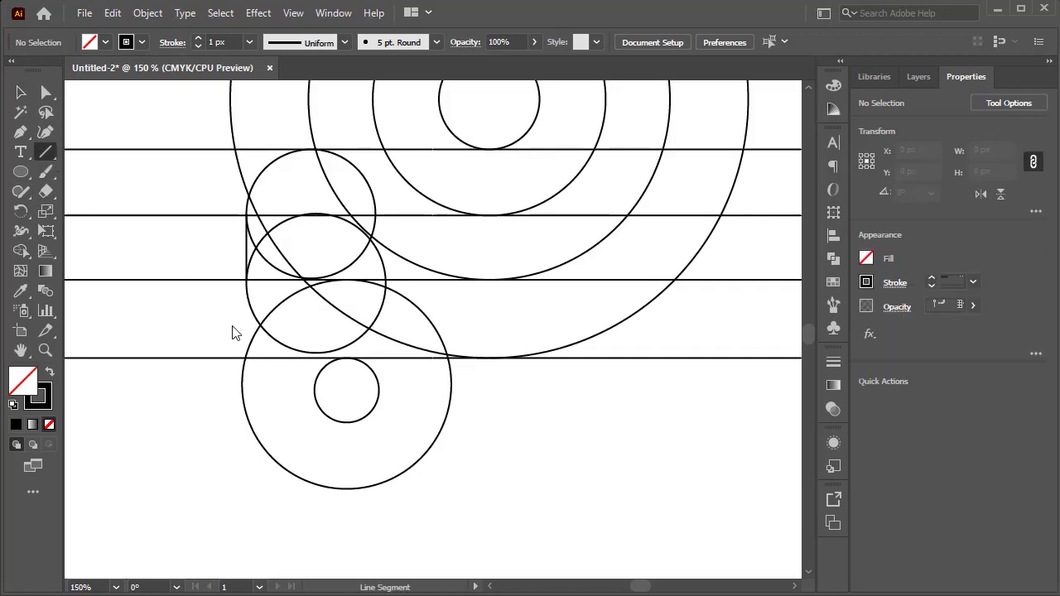
{"action": "scroll", "coordinate": [252, 338], "scroll_direction": "up", "scroll_amount": 2}
{"action": "left_click_drag", "start_coordinate": [500, 381], "coordinate": [500, 441]}
{"action": "scroll", "coordinate": [502, 437], "scroll_direction": "up", "scroll_amount": 1}
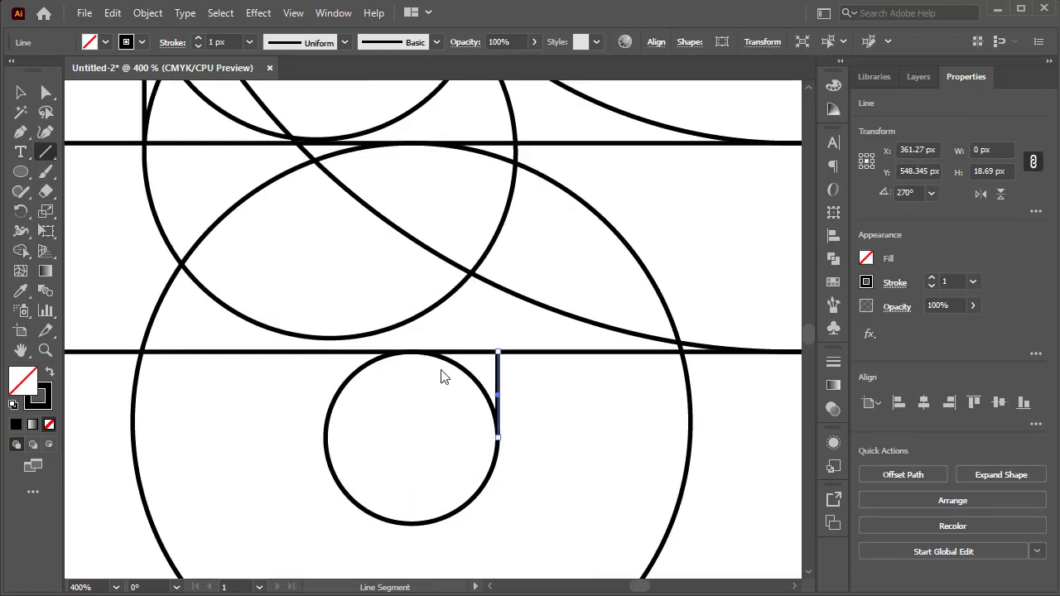
{"action": "left_click_drag", "start_coordinate": [438, 351], "coordinate": [498, 352]}
{"action": "key", "text": "v"}
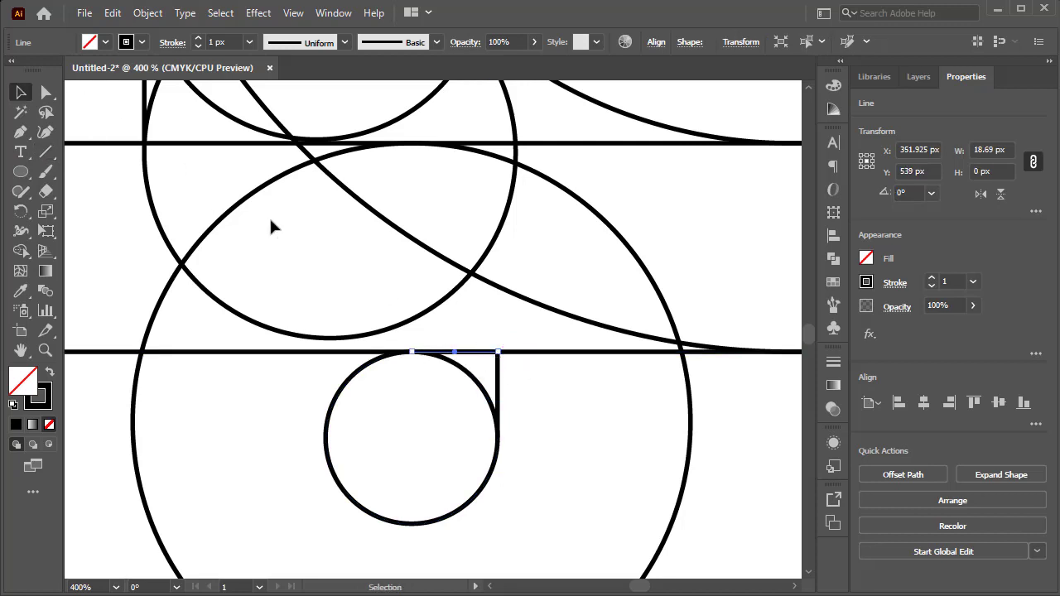
{"action": "left_click", "coordinate": [449, 314]}
{"action": "scroll", "coordinate": [504, 362], "scroll_direction": "down", "scroll_amount": 5}
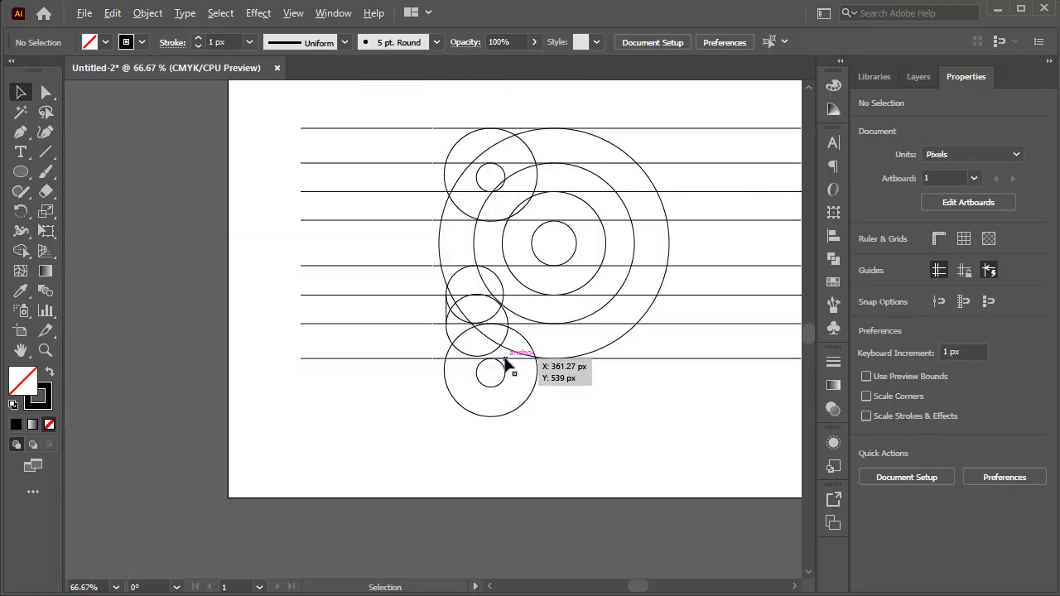
Select all circles and lines for the Shape Builder, setting a black fill and no stroke.
{"action": "left_click_drag", "start_coordinate": [698, 68], "coordinate": [601, 139]}
{"action": "left_click_drag", "start_coordinate": [522, 133], "coordinate": [273, 59]}
{"action": "left_click_drag", "start_coordinate": [684, 107], "coordinate": [277, 472]}
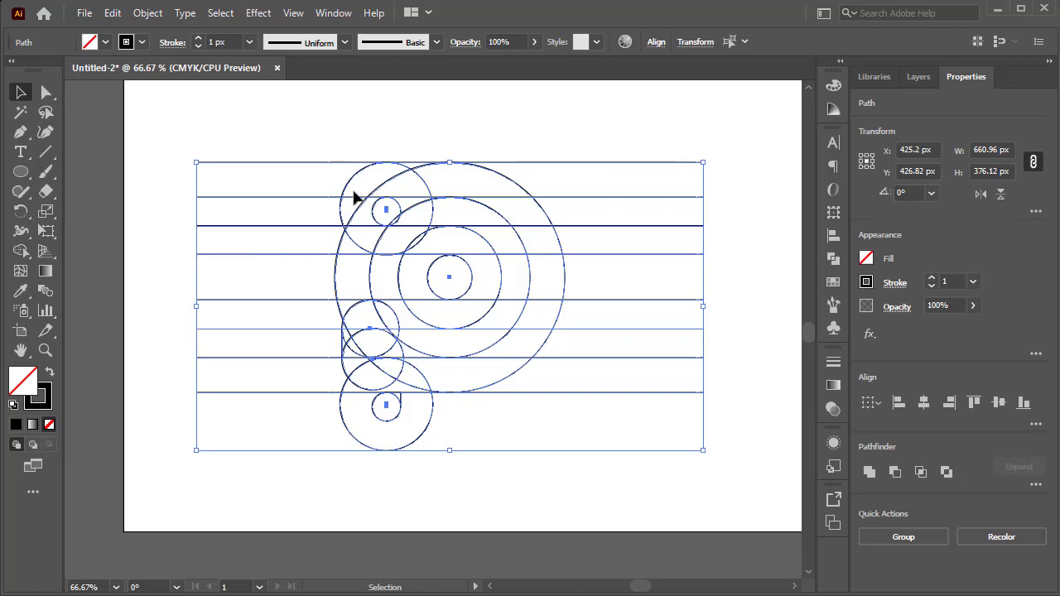
{"action": "left_click", "coordinate": [24, 254]}
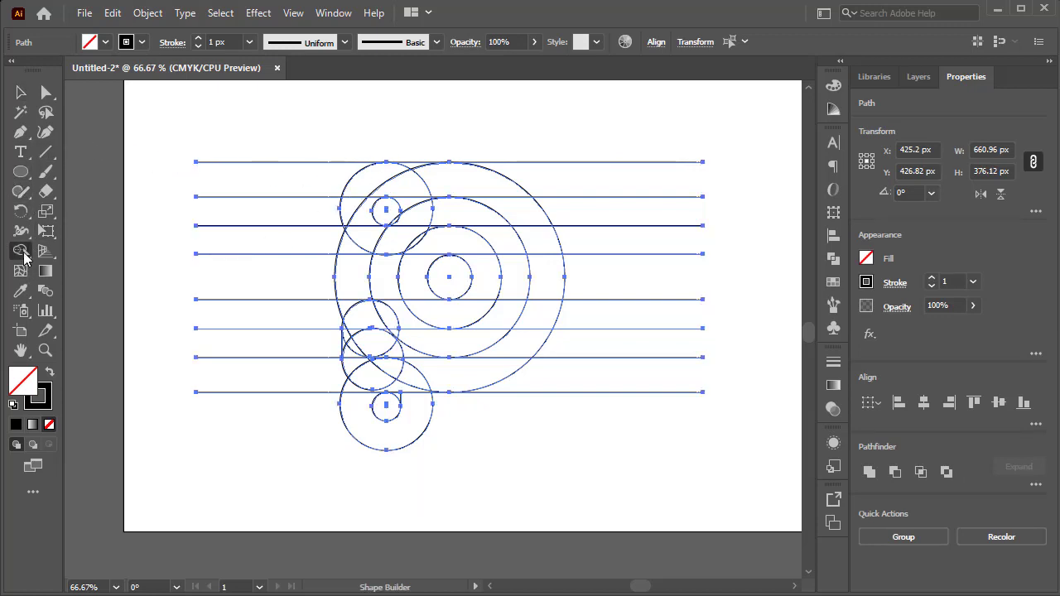
{"action": "left_click", "coordinate": [105, 42]}
{"action": "left_click", "coordinate": [34, 71]}
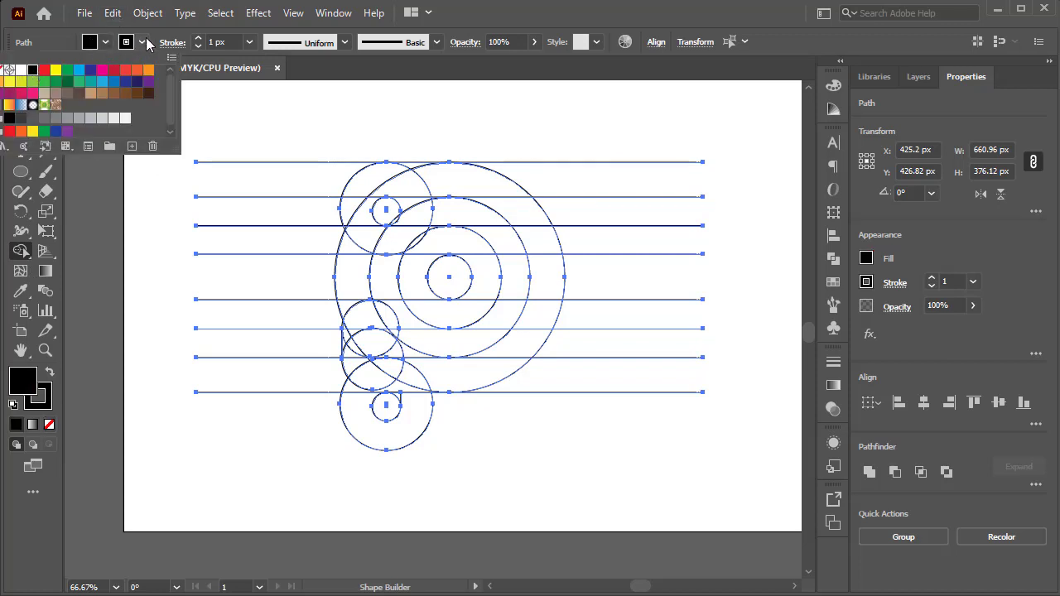
{"action": "left_click", "coordinate": [7, 70]}
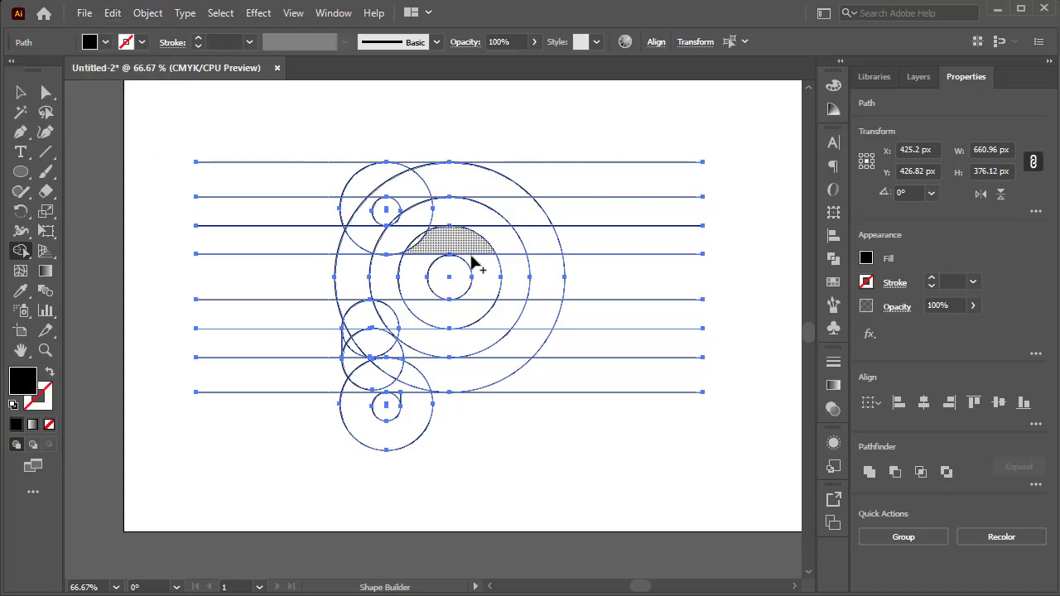
Merge the outer band with its lower loop, and the arm between the fifth and sixth lines, into black shapes.
{"action": "scroll", "coordinate": [472, 260], "scroll_direction": "up", "scroll_amount": 1}
{"action": "mouse_move", "coordinate": [362, 151]}
{"action": "left_mouse_down"}
{"action": "mouse_move", "coordinate": [363, 126]}
{"action": "mouse_move", "coordinate": [383, 122]}
{"action": "mouse_move", "coordinate": [380, 139]}
{"action": "mouse_move", "coordinate": [465, 140]}
{"action": "mouse_move", "coordinate": [532, 176]}
{"action": "mouse_move", "coordinate": [568, 218]}
{"action": "mouse_move", "coordinate": [572, 350]}
{"action": "mouse_move", "coordinate": [523, 418]}
{"action": "mouse_move", "coordinate": [336, 429]}
{"action": "mouse_move", "coordinate": [309, 445]}
{"action": "mouse_move", "coordinate": [294, 486]}
{"action": "mouse_move", "coordinate": [303, 511]}
{"action": "left_mouse_up"}
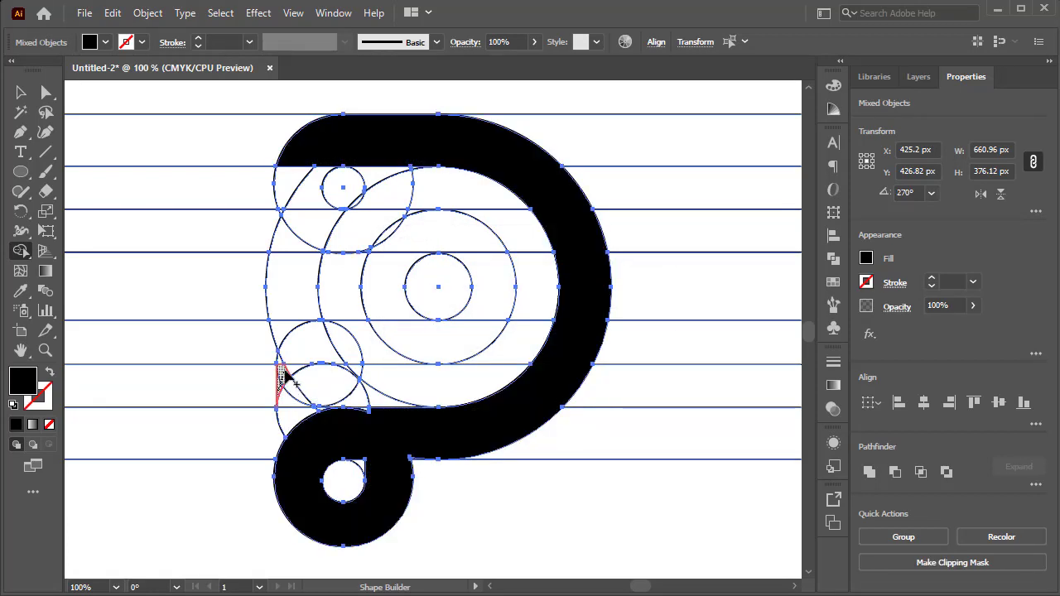
{"action": "mouse_move", "coordinate": [281, 376]}
{"action": "left_mouse_down"}
{"action": "mouse_move", "coordinate": [284, 362]}
{"action": "mouse_move", "coordinate": [365, 347]}
{"action": "mouse_move", "coordinate": [414, 354]}
{"action": "mouse_move", "coordinate": [494, 313]}
{"action": "mouse_move", "coordinate": [485, 319]}
{"action": "left_mouse_up"}
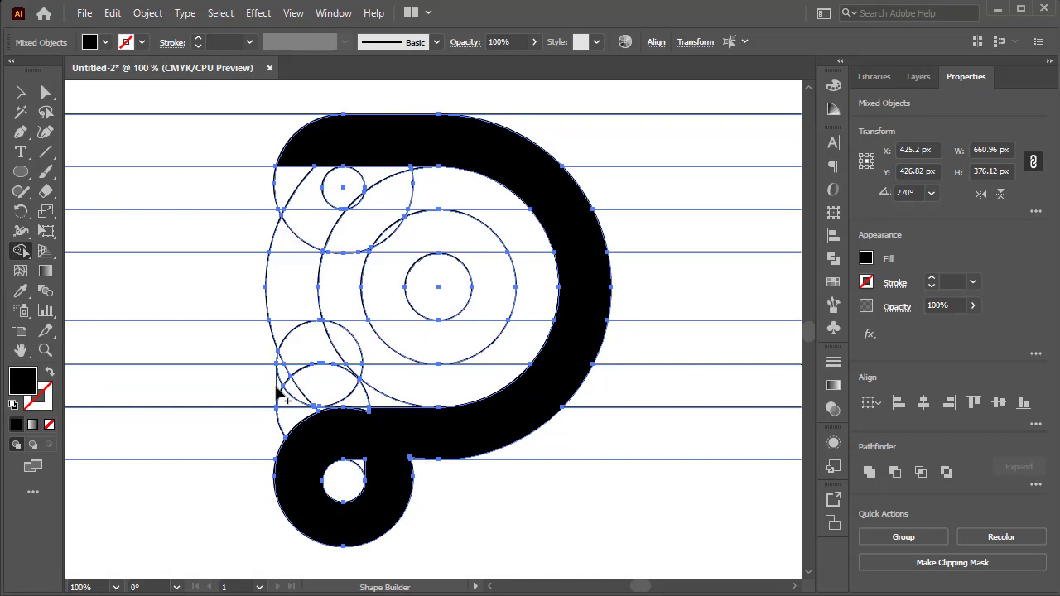
{"action": "left_click_drag", "start_coordinate": [291, 374], "coordinate": [484, 333]}
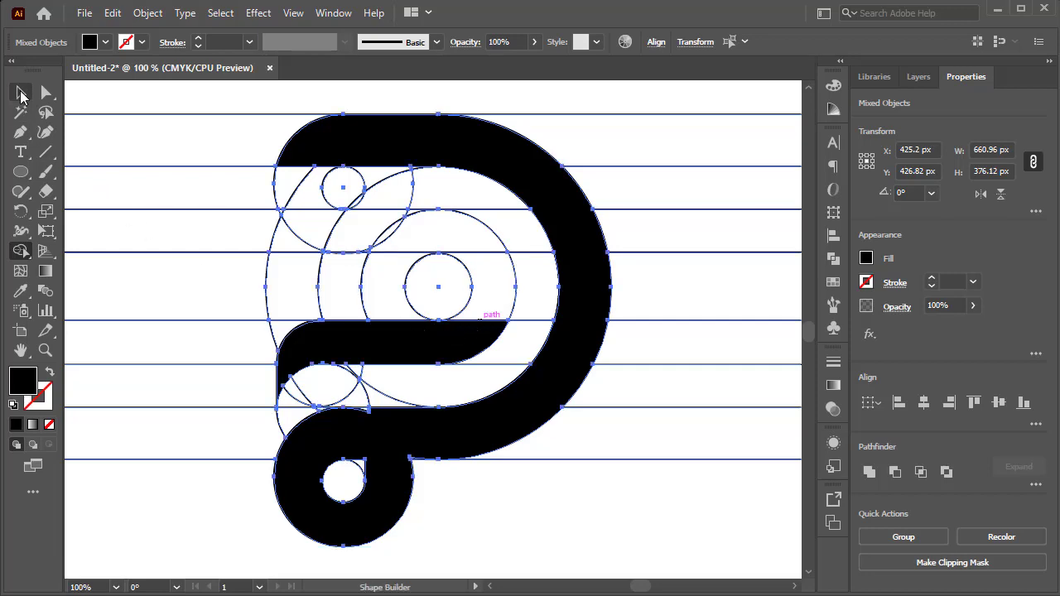
{"action": "left_click", "coordinate": [21, 93]}
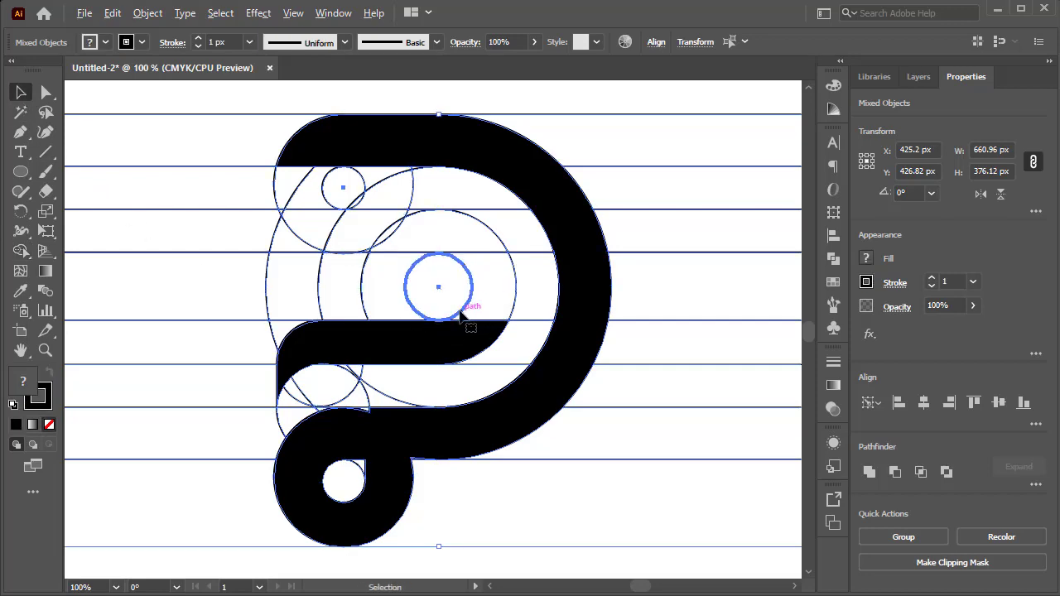
Scale the innermost concentric circle to 59.4 px in Outline view so its top meets the fourth line, and restore the preview.
{"action": "scroll", "coordinate": [461, 313], "scroll_direction": "up", "scroll_amount": 4, "text": "alt"}
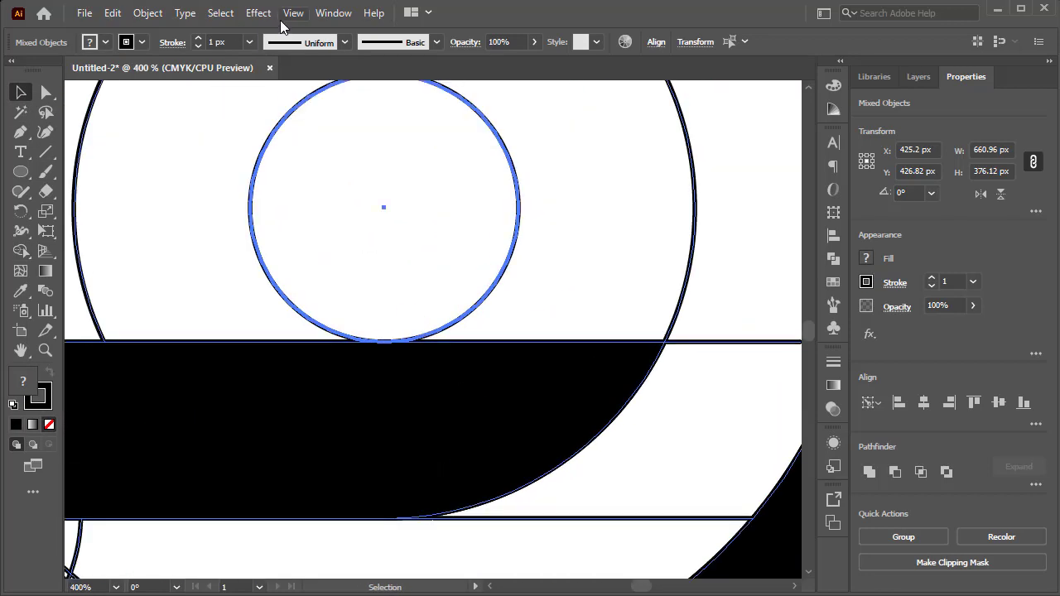
{"action": "left_click", "coordinate": [291, 13]}
{"action": "left_click", "coordinate": [352, 25]}
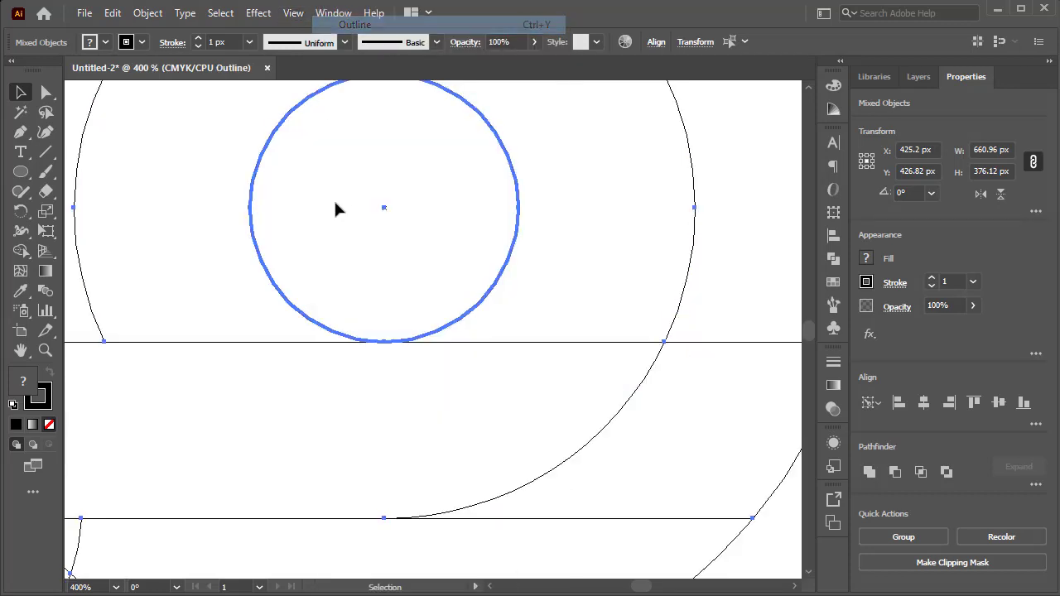
{"action": "left_click", "coordinate": [354, 262]}
{"action": "scroll", "coordinate": [362, 294], "scroll_direction": "up", "scroll_amount": 4, "text": "alt"}
{"action": "scroll", "coordinate": [429, 451], "scroll_direction": "up", "scroll_amount": 10}
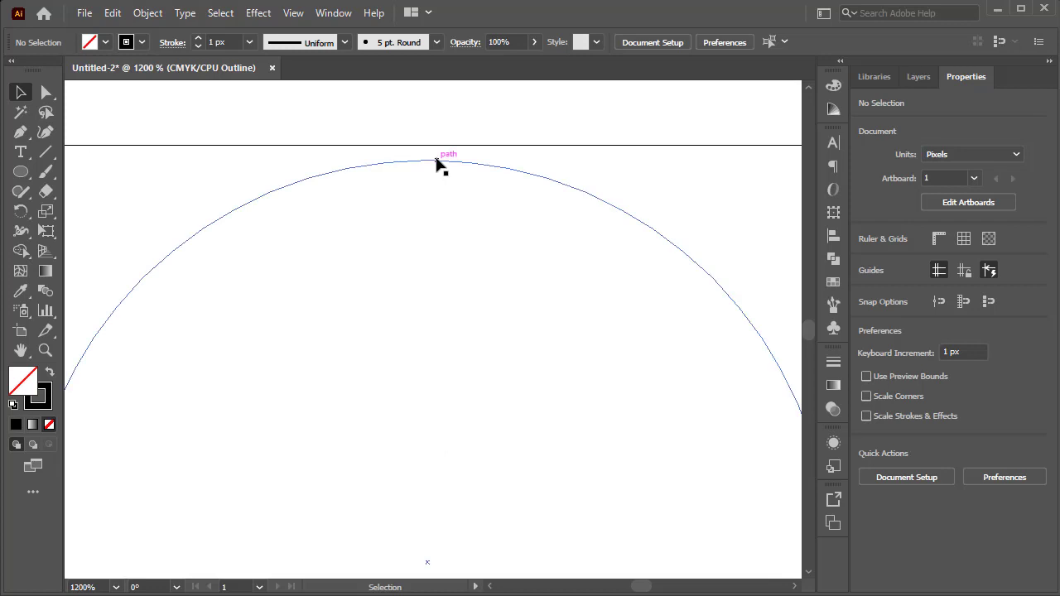
{"action": "left_click", "coordinate": [432, 162]}
{"action": "left_click_drag", "start_coordinate": [430, 160], "coordinate": [429, 148]}
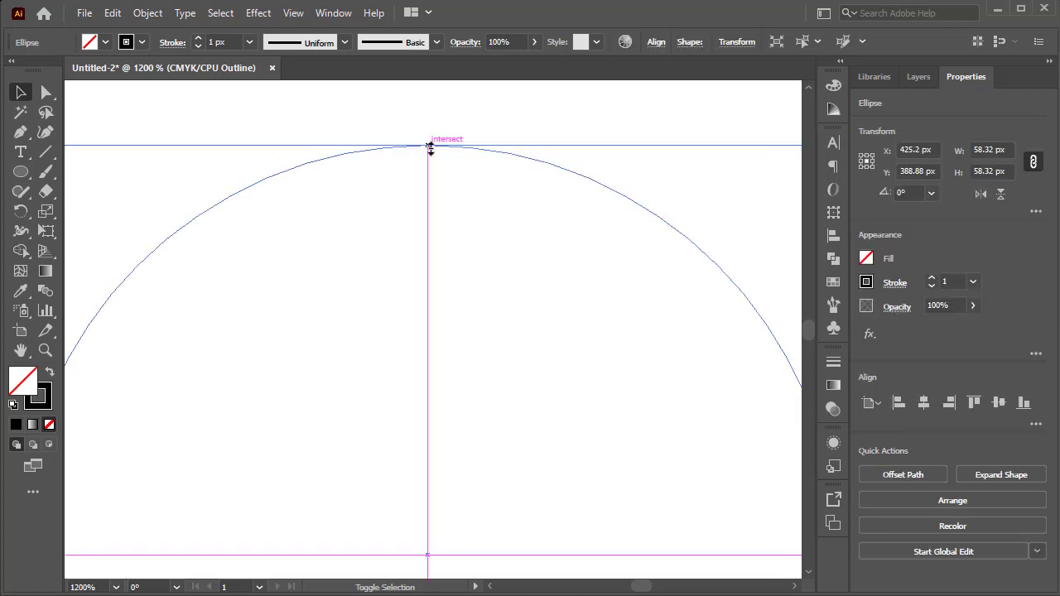
{"action": "left_click", "coordinate": [455, 214]}
{"action": "scroll", "coordinate": [457, 218], "scroll_direction": "down", "scroll_amount": 8, "text": "alt"}
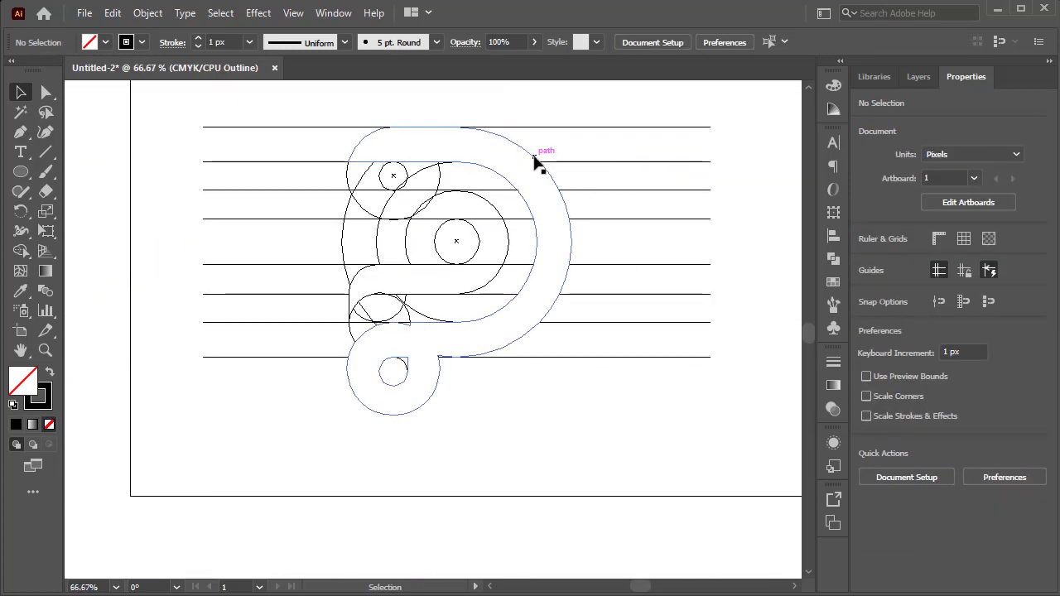
{"action": "scroll", "coordinate": [538, 161], "scroll_direction": "up", "scroll_amount": 1}
{"action": "left_click", "coordinate": [293, 13]}
{"action": "left_click", "coordinate": [354, 25]}
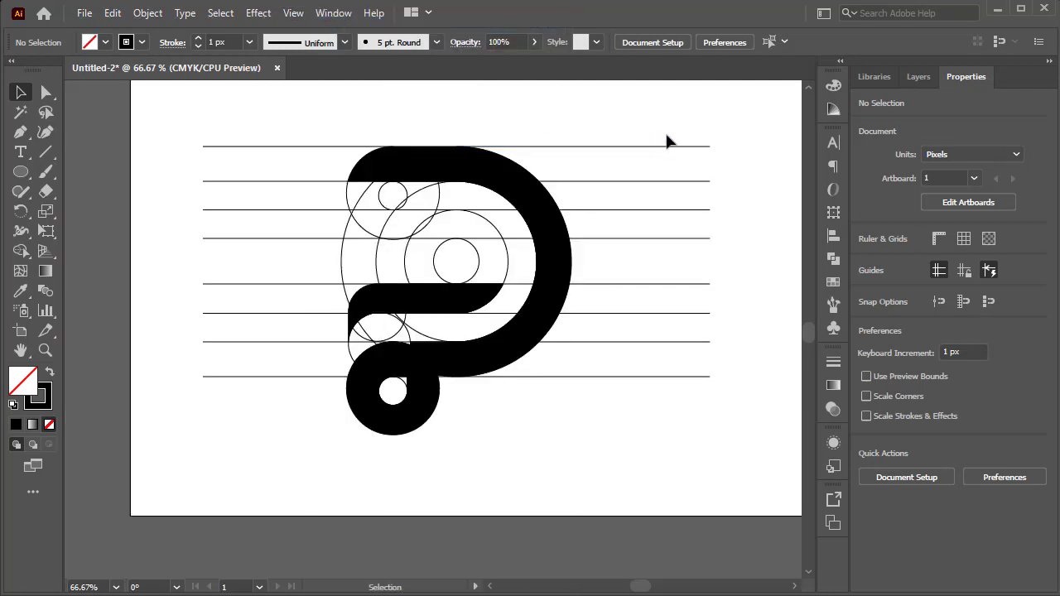
Select all artwork and merge the inner curve and upper hook regions with the existing bands using a black fill.
{"action": "left_click_drag", "start_coordinate": [666, 120], "coordinate": [208, 497]}
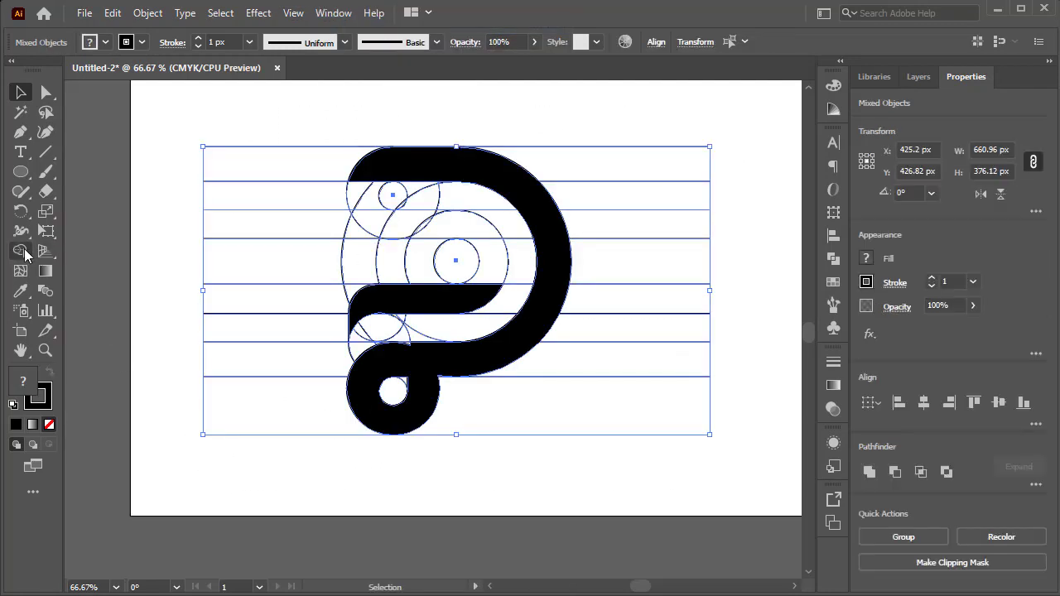
{"action": "left_click", "coordinate": [22, 250]}
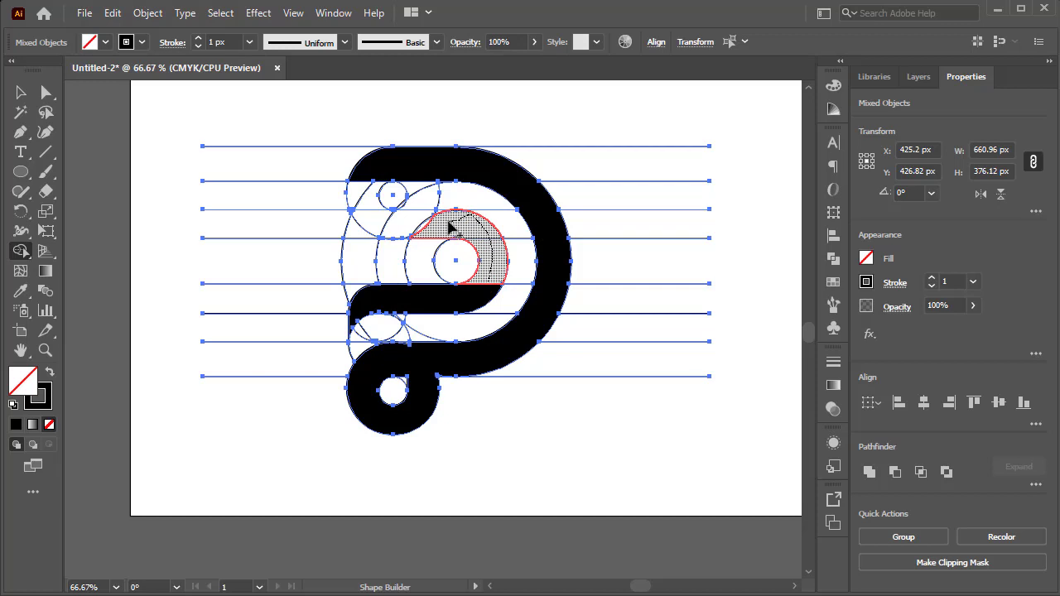
{"action": "mouse_move", "coordinate": [450, 229]}
{"action": "left_mouse_down"}
{"action": "mouse_move", "coordinate": [363, 211]}
{"action": "mouse_move", "coordinate": [357, 188]}
{"action": "mouse_move", "coordinate": [367, 175]}
{"action": "mouse_move", "coordinate": [427, 313]}
{"action": "left_mouse_up"}
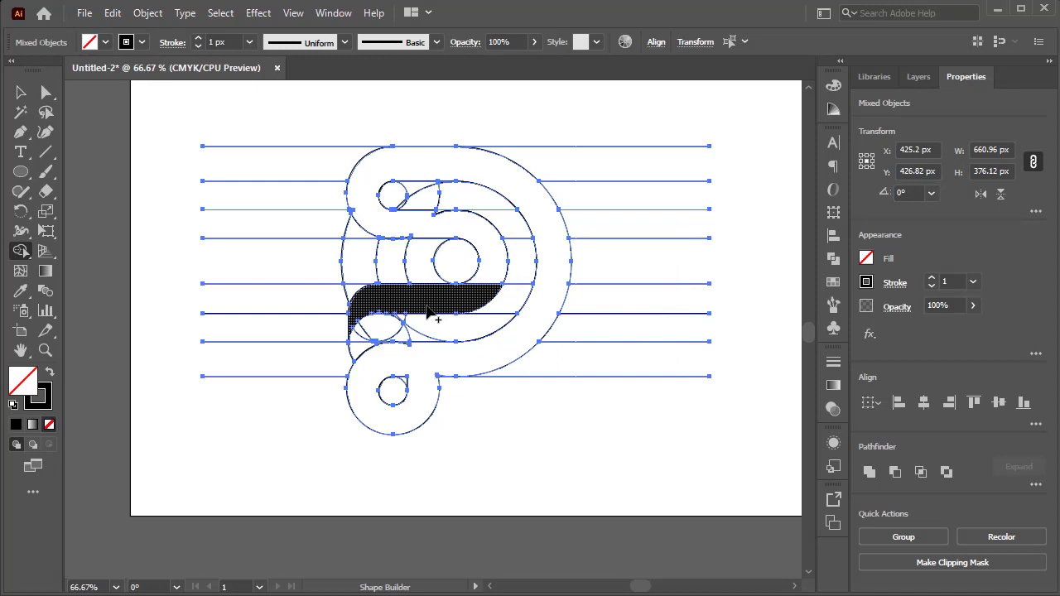
{"action": "key", "text": "ctrl+z"}
{"action": "left_click", "coordinate": [105, 42]}
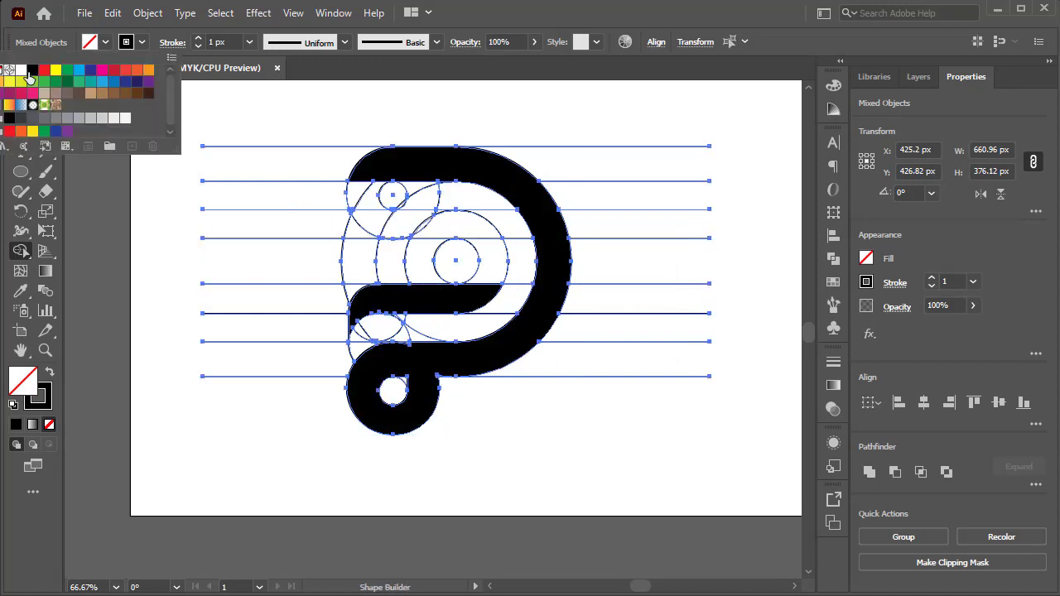
{"action": "left_click", "coordinate": [30, 72]}
{"action": "mouse_move", "coordinate": [502, 300]}
{"action": "left_mouse_down"}
{"action": "mouse_move", "coordinate": [477, 297]}
{"action": "mouse_move", "coordinate": [498, 265]}
{"action": "mouse_move", "coordinate": [468, 232]}
{"action": "mouse_move", "coordinate": [372, 215]}
{"action": "mouse_move", "coordinate": [368, 189]}
{"action": "left_mouse_up"}
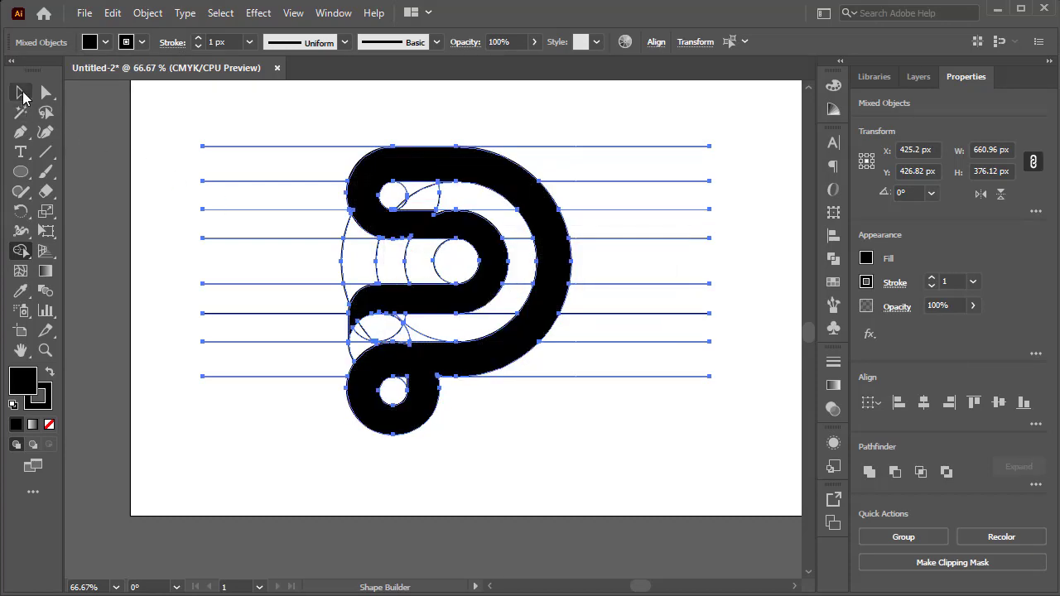
{"action": "left_click", "coordinate": [23, 96]}
{"action": "left_click", "coordinate": [551, 128]}
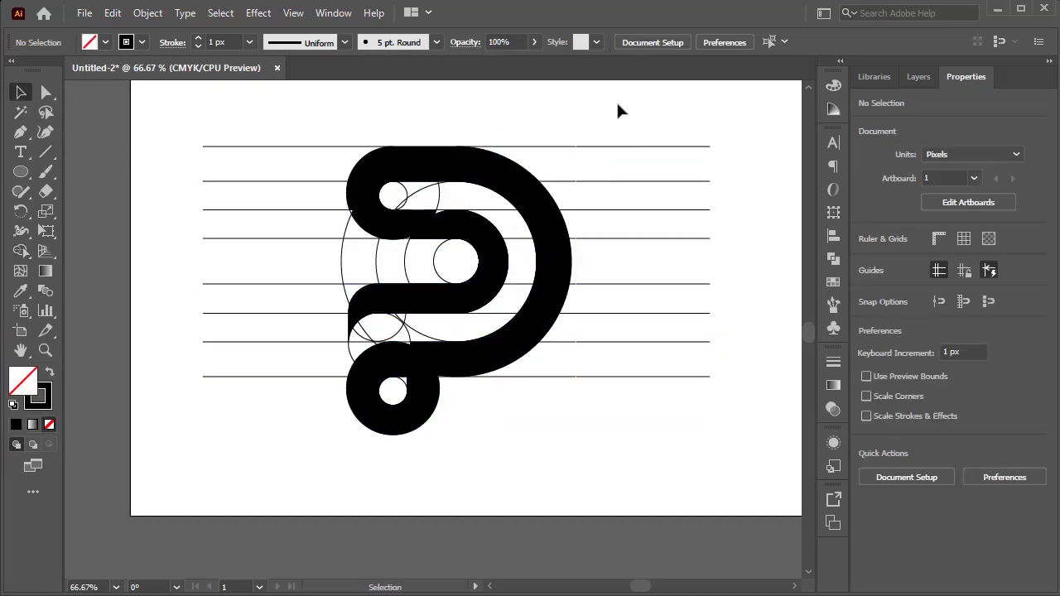
Reselect all artwork, merge the sliver along the inner curve's upper edge into the band, and fill the band black.
{"action": "mouse_move", "coordinate": [617, 106]}
{"action": "left_mouse_down"}
{"action": "mouse_move", "coordinate": [259, 478]}
{"action": "mouse_move", "coordinate": [210, 384]}
{"action": "left_mouse_up"}
{"action": "left_click", "coordinate": [20, 251]}
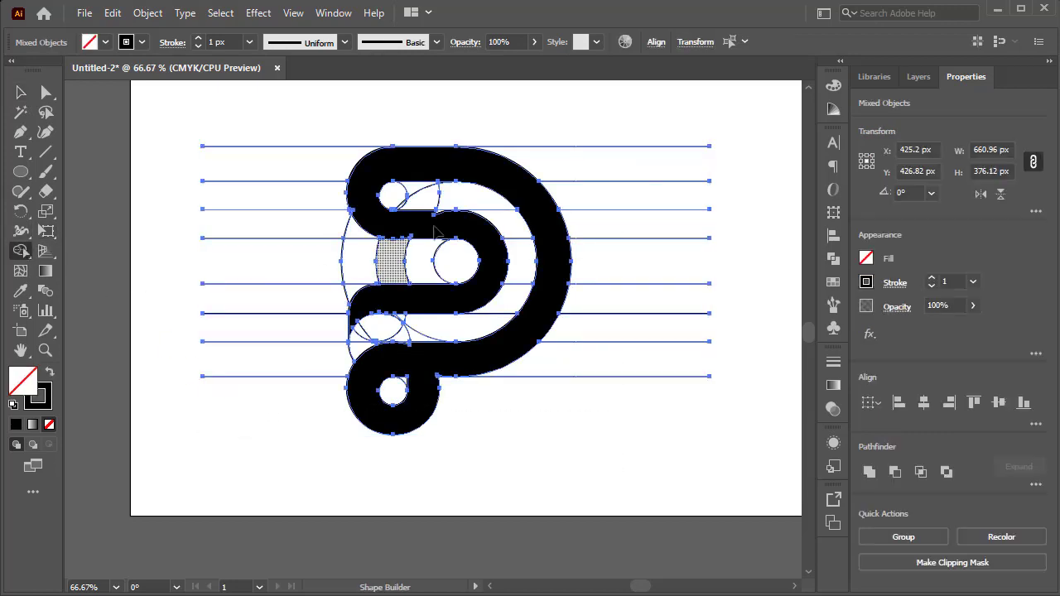
{"action": "scroll", "coordinate": [439, 234], "scroll_direction": "up", "scroll_amount": 4}
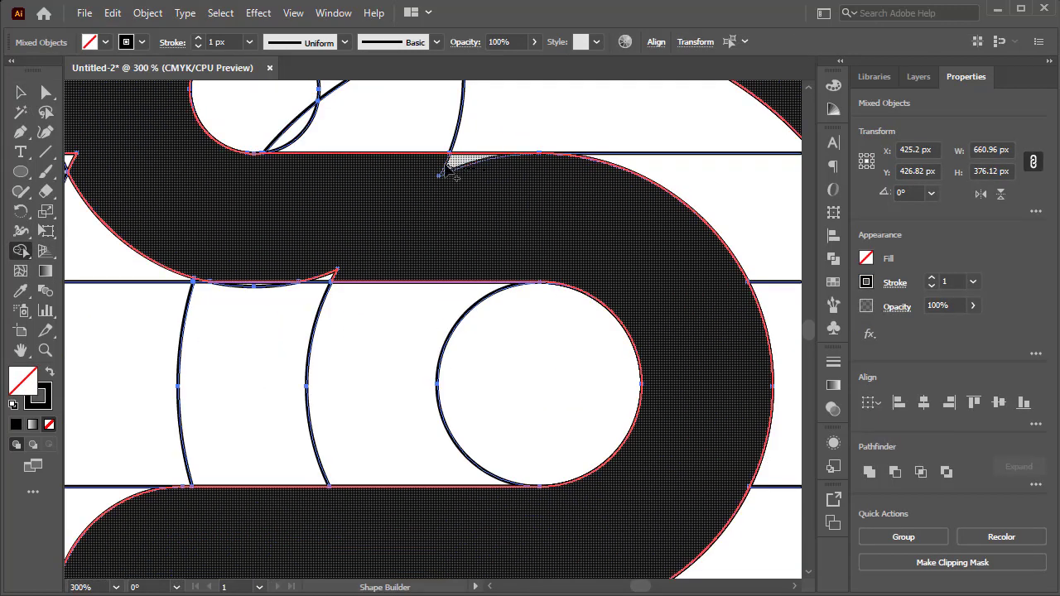
{"action": "left_click_drag", "start_coordinate": [436, 169], "coordinate": [434, 173]}
{"action": "left_click_drag", "start_coordinate": [343, 264], "coordinate": [329, 281]}
{"action": "left_click", "coordinate": [105, 42]}
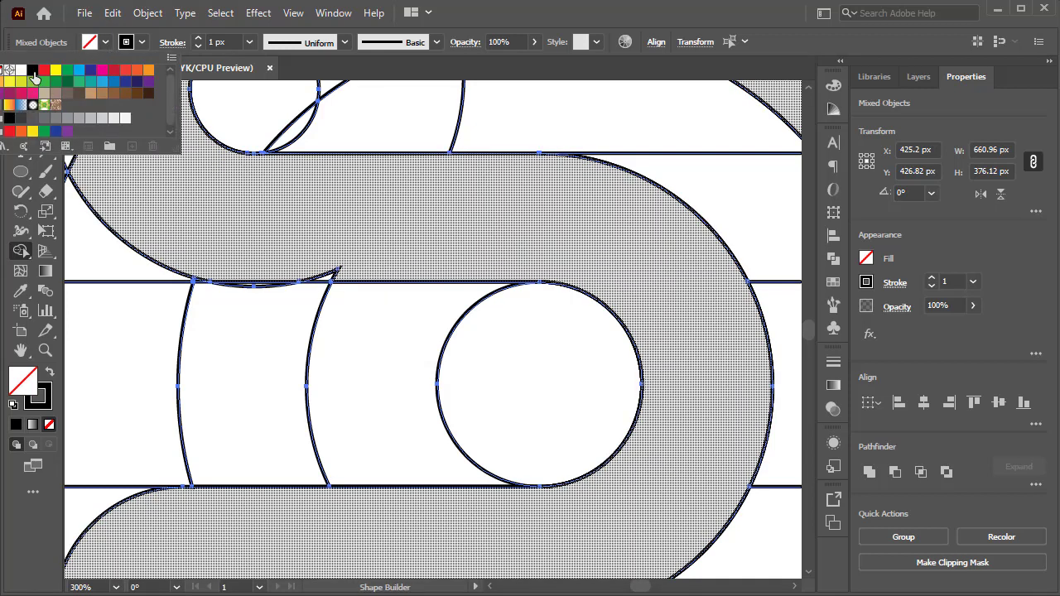
{"action": "left_click", "coordinate": [33, 73]}
{"action": "left_click", "coordinate": [402, 232]}
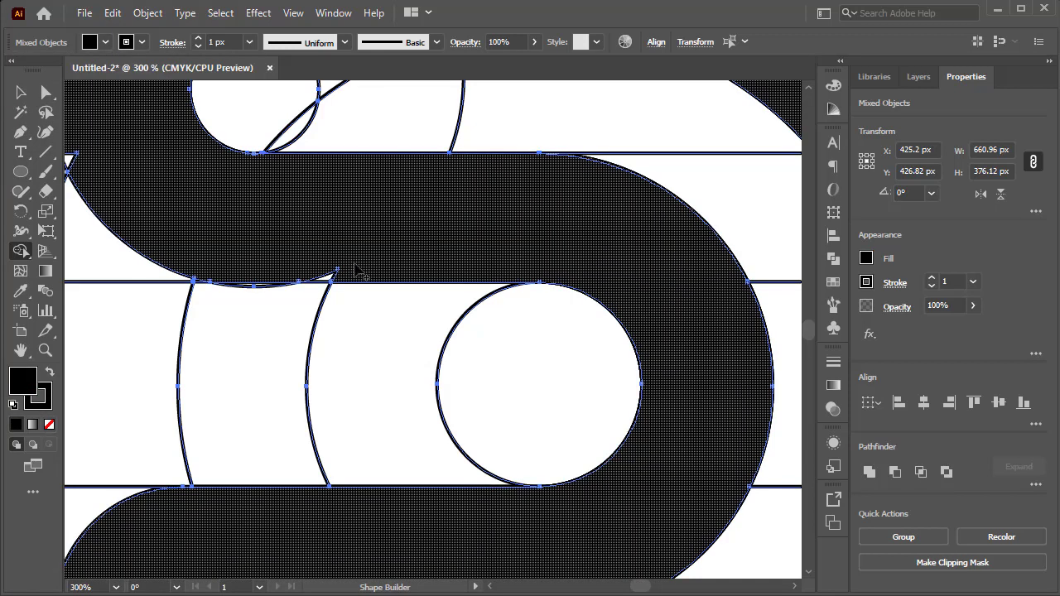
Merge the leftover slivers along the inner curve's underside and at the lower loop's junctions into the black shape.
{"action": "key", "text": "space"}
{"action": "left_click_drag", "start_coordinate": [265, 240], "coordinate": [435, 330]}
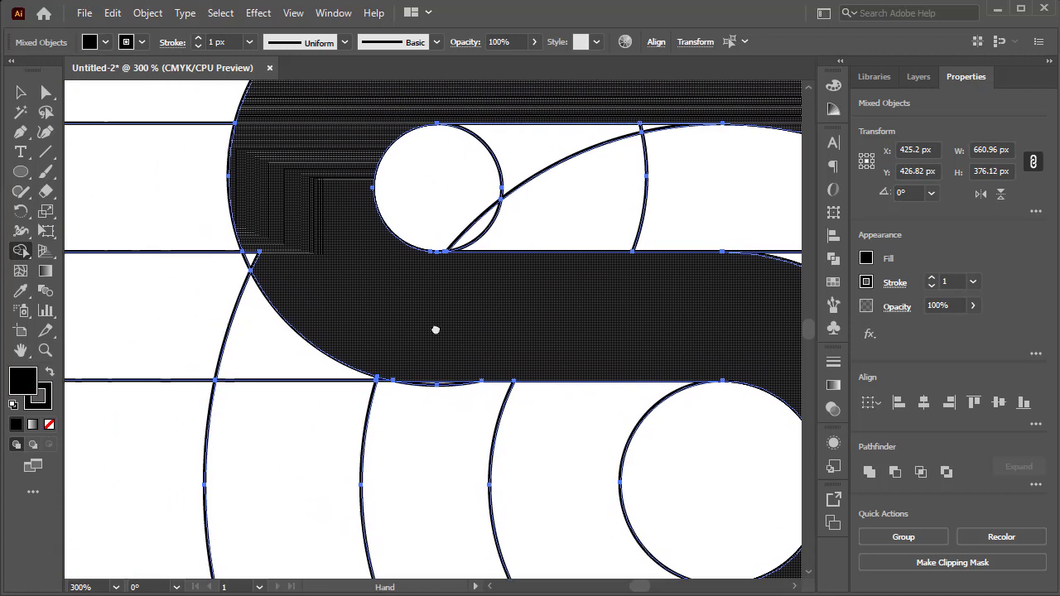
{"action": "key", "text": "space"}
{"action": "left_click_drag", "start_coordinate": [315, 159], "coordinate": [207, 363]}
{"action": "left_click_drag", "start_coordinate": [509, 289], "coordinate": [674, 218]}
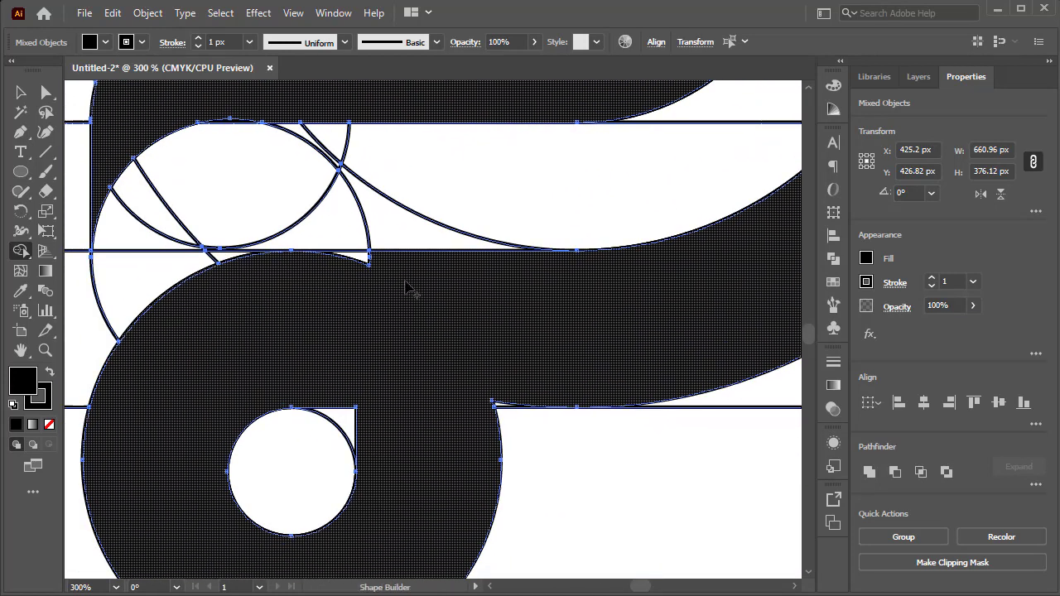
{"action": "left_click_drag", "start_coordinate": [370, 387], "coordinate": [435, 291]}
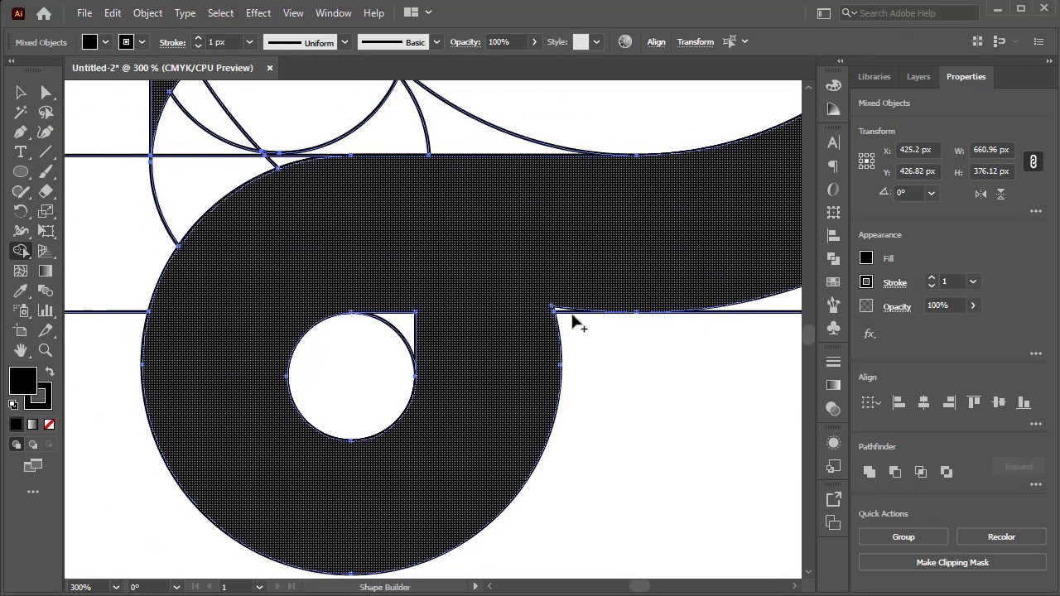
{"action": "left_click_drag", "start_coordinate": [495, 414], "coordinate": [554, 363]}
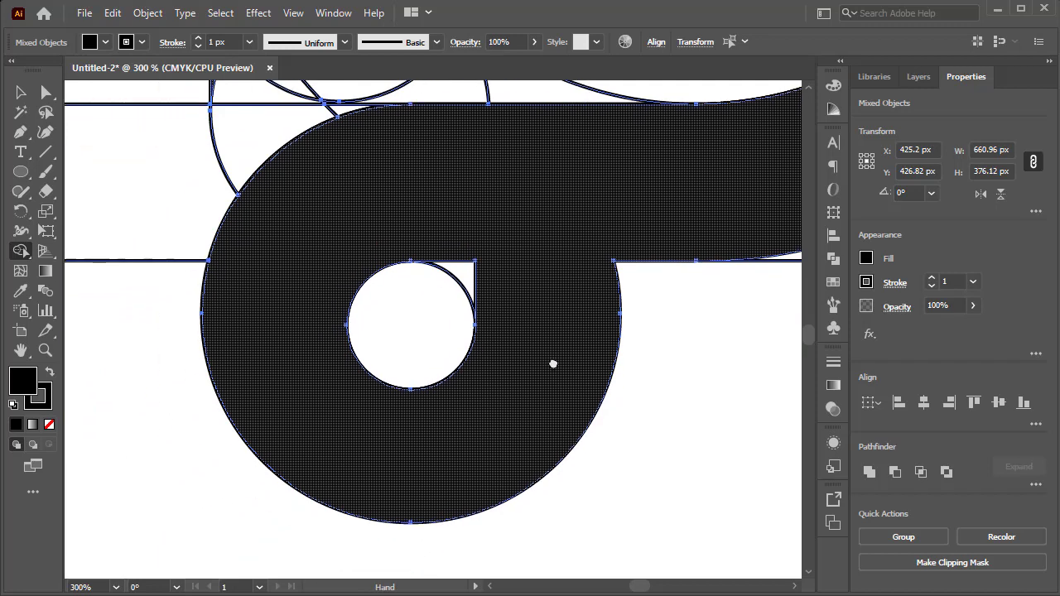
{"action": "left_click_drag", "start_coordinate": [554, 280], "coordinate": [326, 546]}
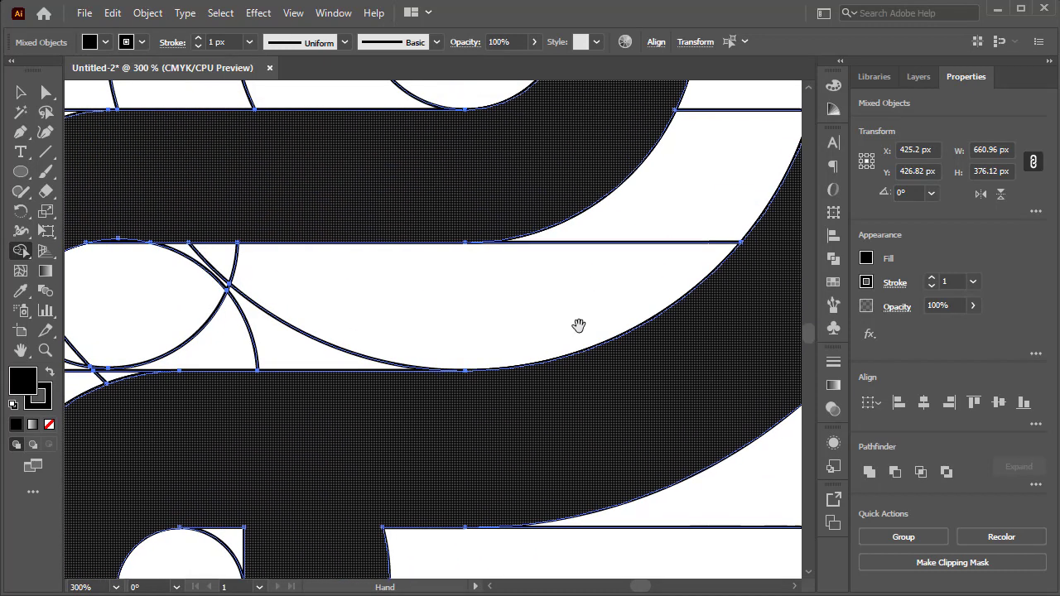
Check the black shape's edges for leftover gaps and merge the thin sliver above the lens-shaped opening into the band over it.
{"action": "left_click_drag", "start_coordinate": [578, 326], "coordinate": [301, 558]}
{"action": "left_click_drag", "start_coordinate": [388, 384], "coordinate": [418, 556]}
{"action": "left_click_drag", "start_coordinate": [398, 237], "coordinate": [668, 464]}
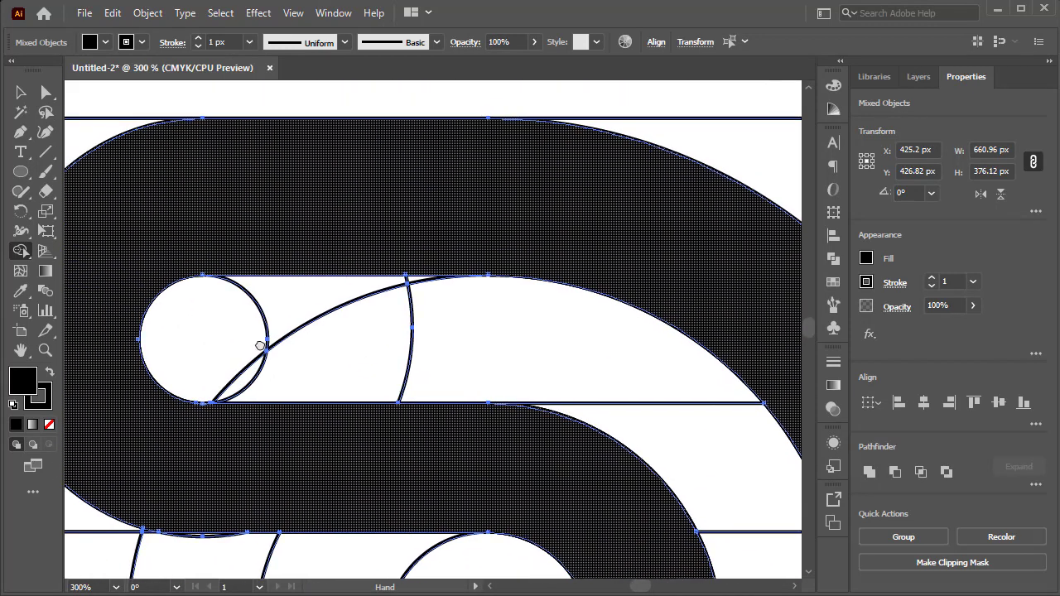
{"action": "left_click_drag", "start_coordinate": [260, 347], "coordinate": [568, 107]}
{"action": "left_click_drag", "start_coordinate": [443, 333], "coordinate": [310, 62]}
{"action": "left_click_drag", "start_coordinate": [386, 343], "coordinate": [328, 216]}
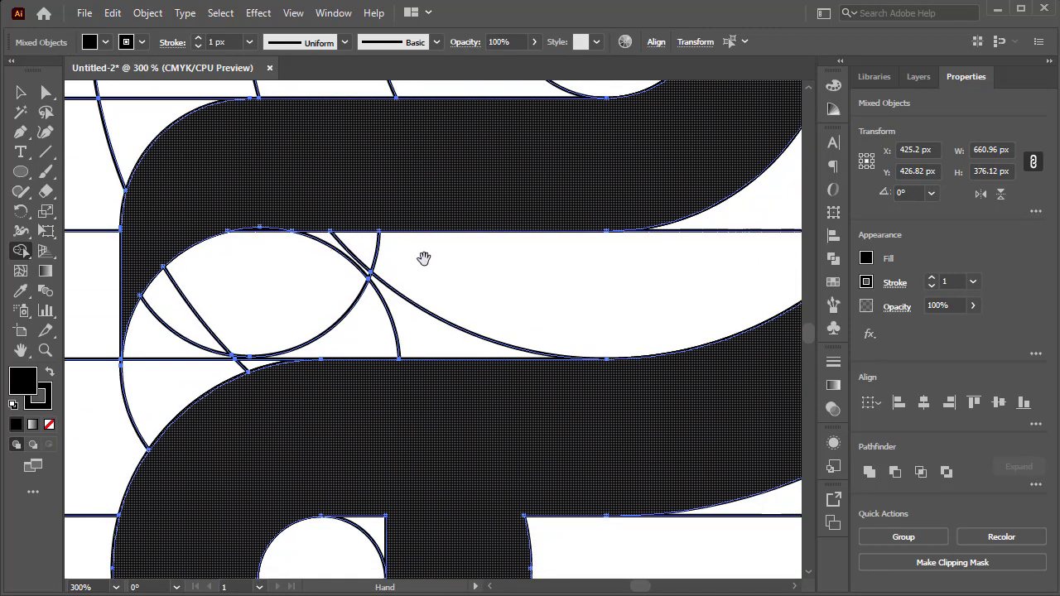
{"action": "left_click_drag", "start_coordinate": [490, 245], "coordinate": [362, 419]}
{"action": "left_click_drag", "start_coordinate": [233, 403], "coordinate": [493, 328]}
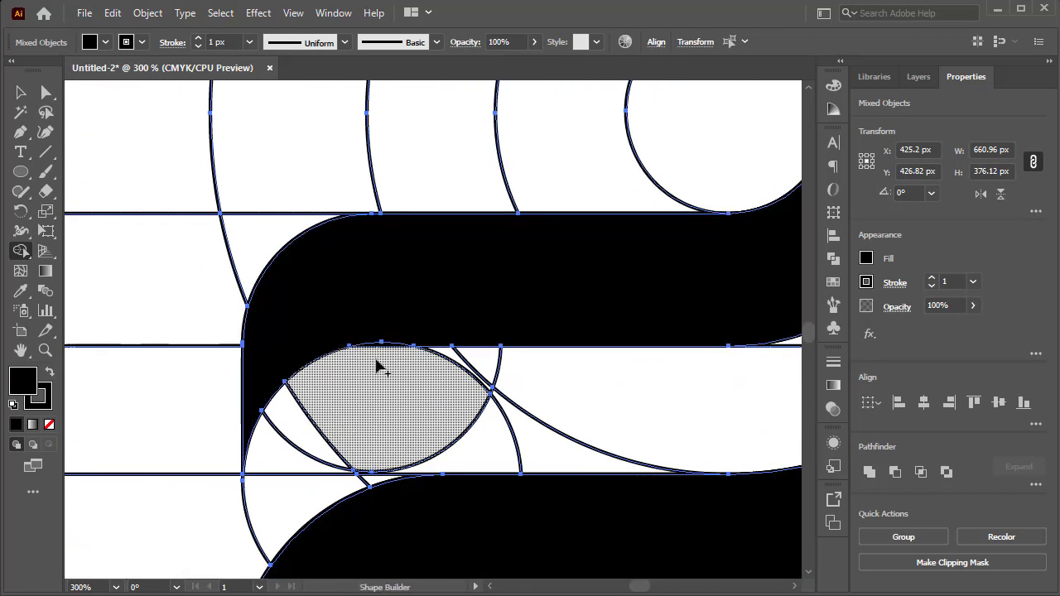
{"action": "scroll", "coordinate": [377, 335], "scroll_direction": "up", "scroll_amount": 2}
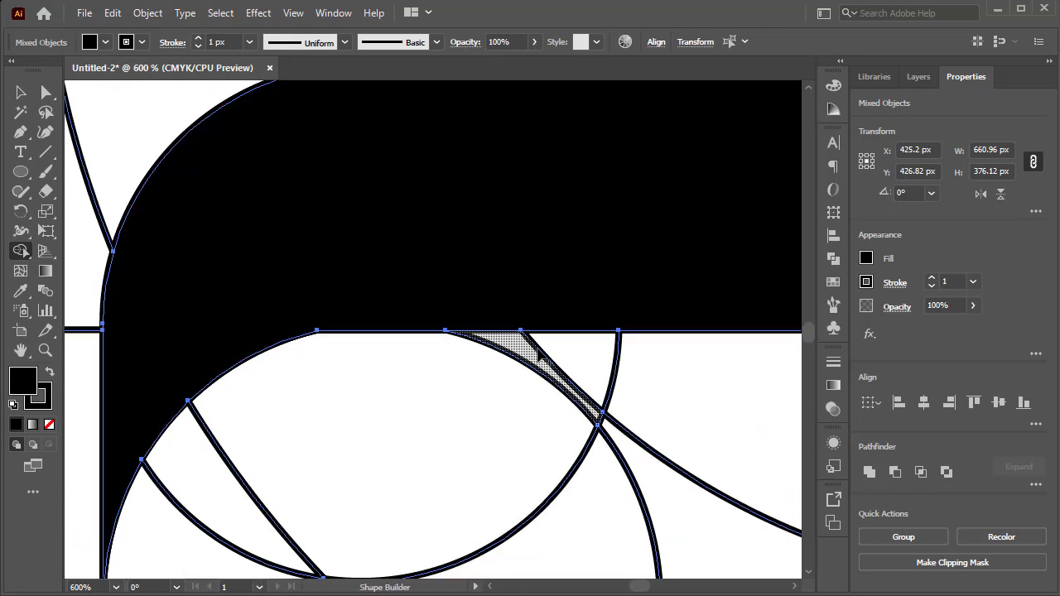
{"action": "scroll", "coordinate": [563, 350], "scroll_direction": "down", "scroll_amount": 3}
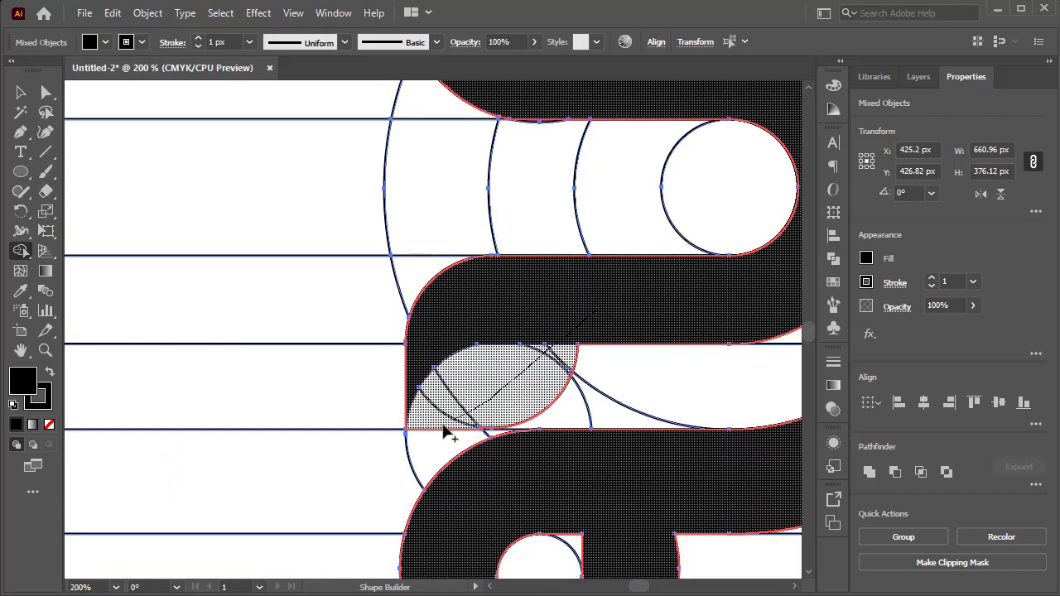
Try to merge the lens-shaped opening and its adjoining regions between the two lower bands with Shape Builder.
{"action": "left_click_drag", "start_coordinate": [658, 323], "coordinate": [409, 421]}
Select all the horizontal guide lines without the logo and shorten them equally at both ends.
{"action": "scroll", "coordinate": [409, 422], "scroll_direction": "down", "scroll_amount": 2}
{"action": "scroll", "coordinate": [368, 348], "scroll_direction": "down", "scroll_amount": 2}
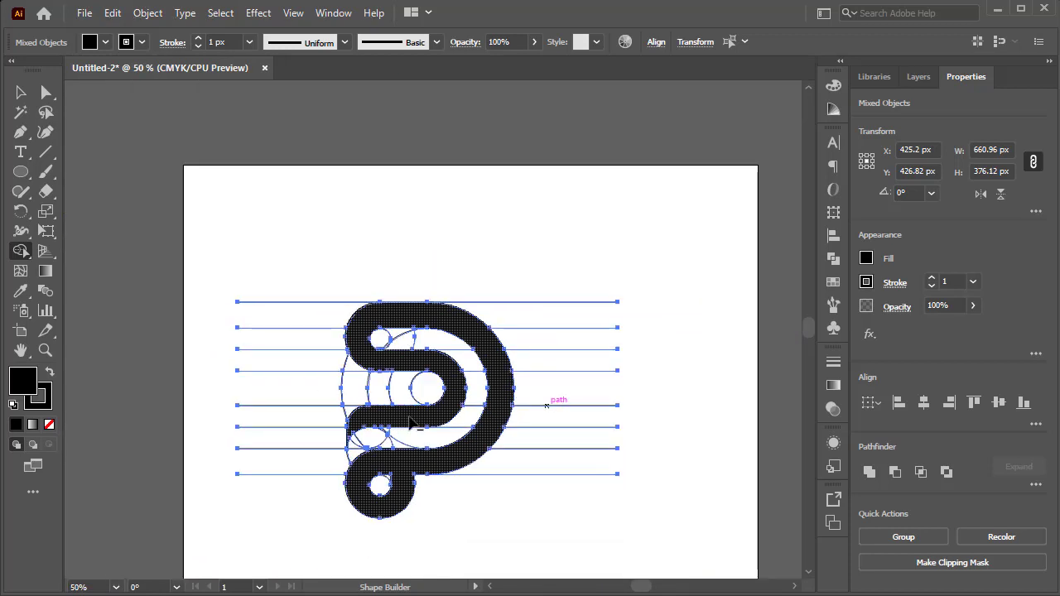
{"action": "left_click", "coordinate": [22, 93]}
{"action": "left_click", "coordinate": [304, 166]}
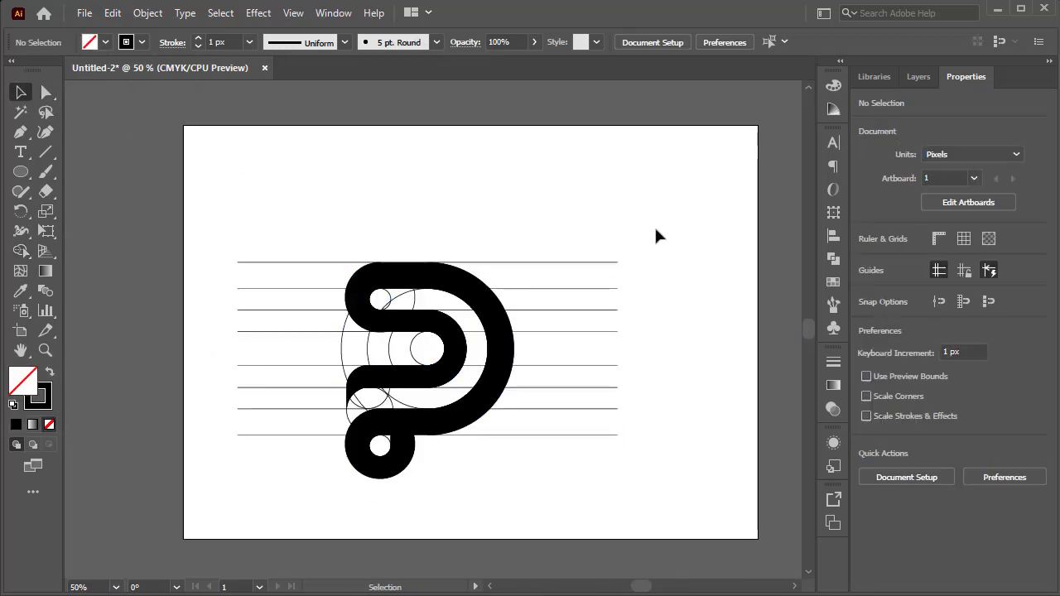
{"action": "left_click_drag", "start_coordinate": [654, 191], "coordinate": [537, 465]}
{"action": "left_click_drag", "start_coordinate": [284, 204], "coordinate": [234, 466]}
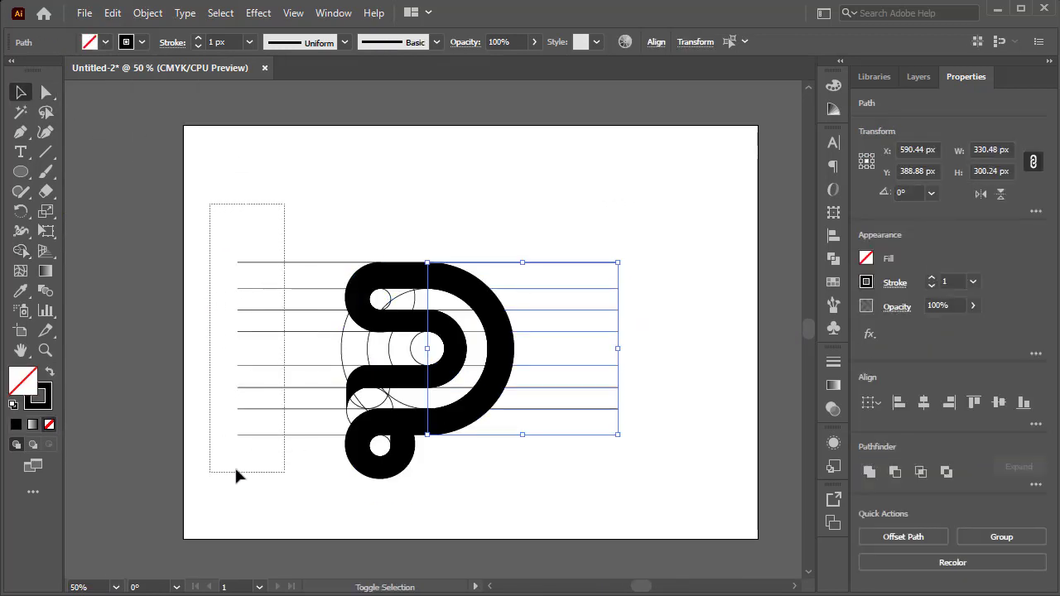
{"action": "left_click_drag", "start_coordinate": [236, 350], "coordinate": [316, 347]}
{"action": "left_click", "coordinate": [586, 177]}
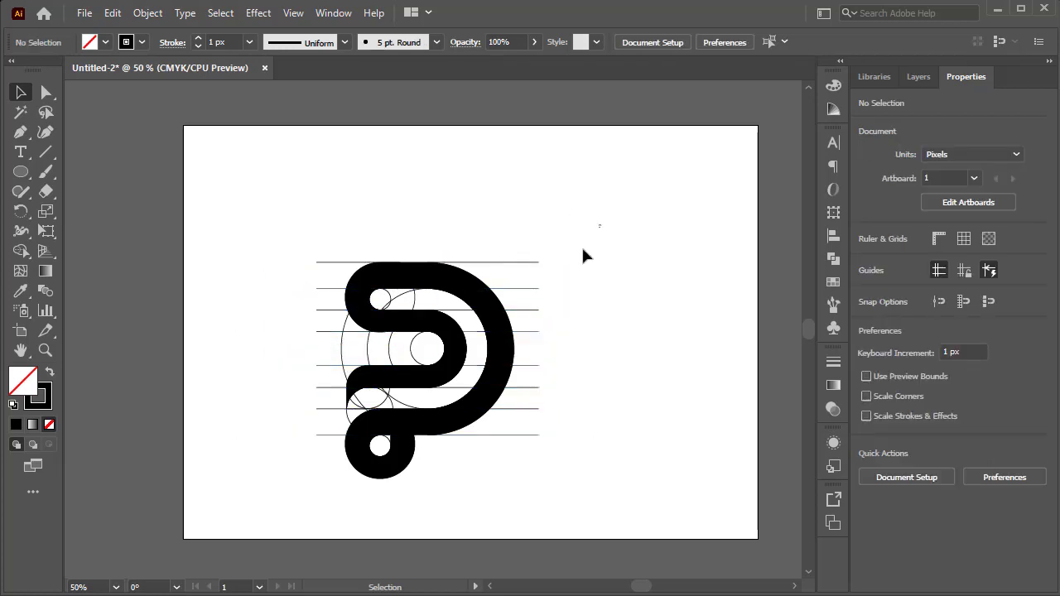
Select the logo with its construction lines and move it toward the upper-left of the artboard.
{"action": "left_click_drag", "start_coordinate": [601, 224], "coordinate": [298, 549]}
{"action": "left_click_drag", "start_coordinate": [437, 392], "coordinate": [350, 358]}
{"action": "left_click", "coordinate": [653, 238]}
Select only the solid black logo shape with the Magic Wand and place a copy of it beside the construction version.
{"action": "left_click", "coordinate": [20, 112]}
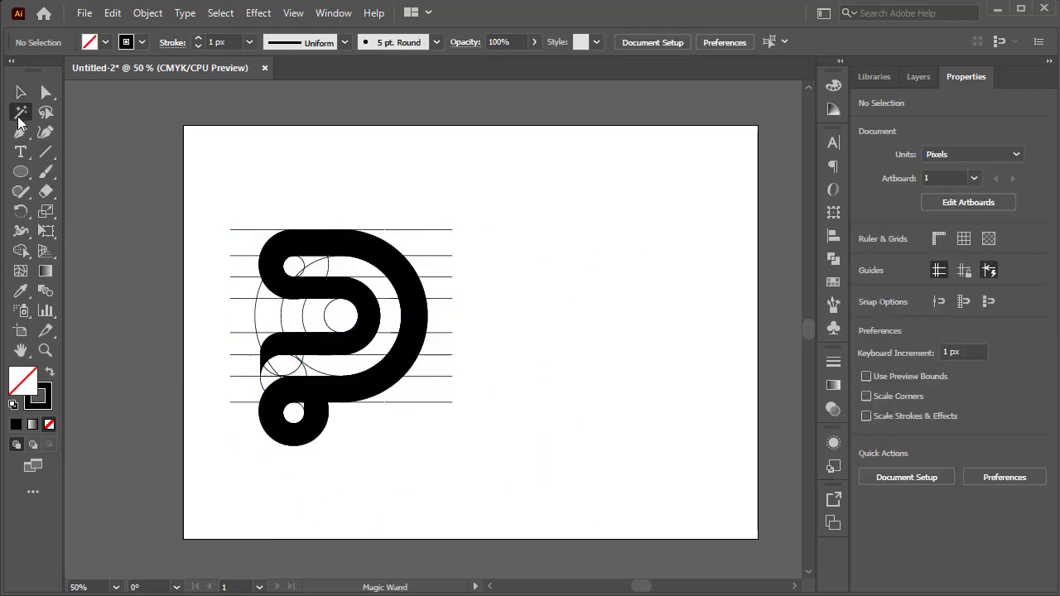
{"action": "left_click", "coordinate": [273, 278]}
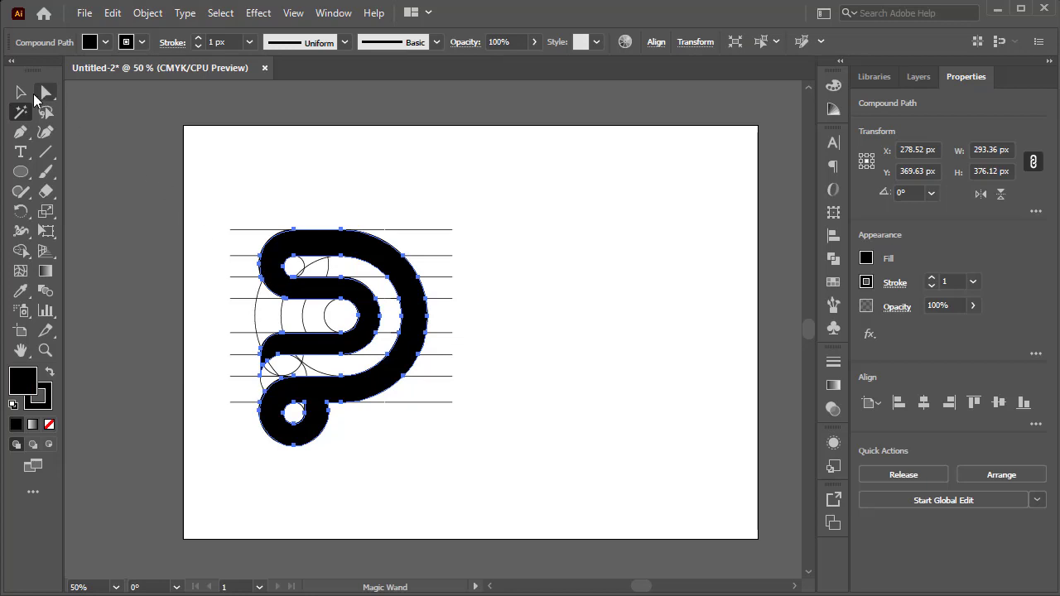
{"action": "left_click", "coordinate": [32, 94]}
{"action": "left_click_drag", "start_coordinate": [423, 320], "coordinate": [650, 308]}
{"action": "left_click", "coordinate": [691, 207]}
Add the text "S + P" and position it between the lower parts of the two logos.
{"action": "left_click", "coordinate": [20, 152]}
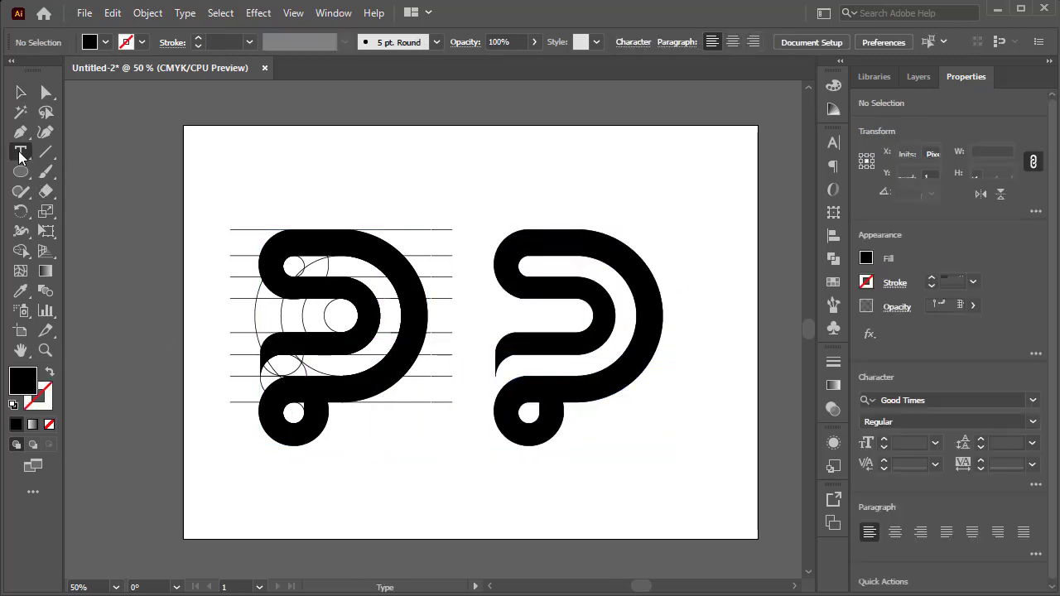
{"action": "left_click", "coordinate": [395, 437]}
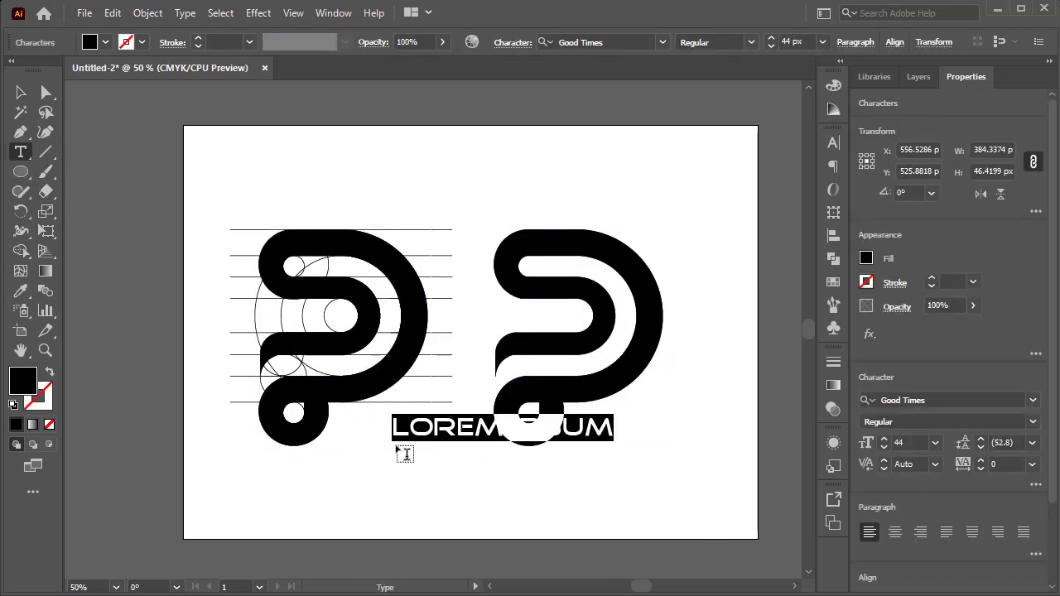
{"action": "type", "text": "S + P"}
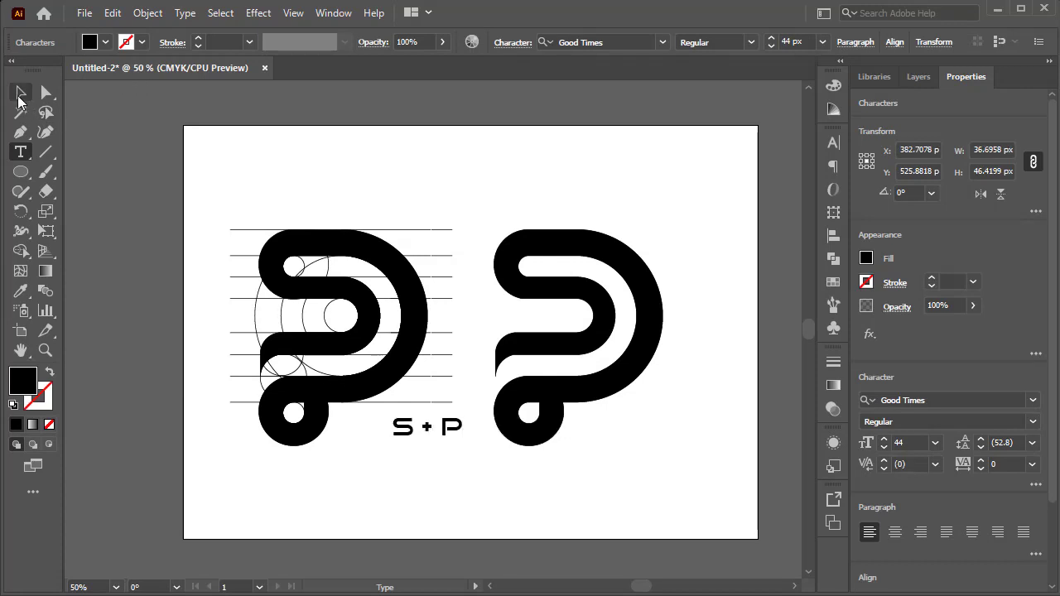
{"action": "left_click", "coordinate": [21, 94]}
{"action": "left_click", "coordinate": [437, 452]}
{"action": "mouse_move", "coordinate": [440, 433]}
{"action": "left_mouse_down"}
{"action": "mouse_move", "coordinate": [452, 456]}
{"action": "mouse_move", "coordinate": [424, 438]}
{"action": "left_mouse_up"}
{"action": "left_click", "coordinate": [551, 513]}
{"action": "left_click", "coordinate": [472, 494]}
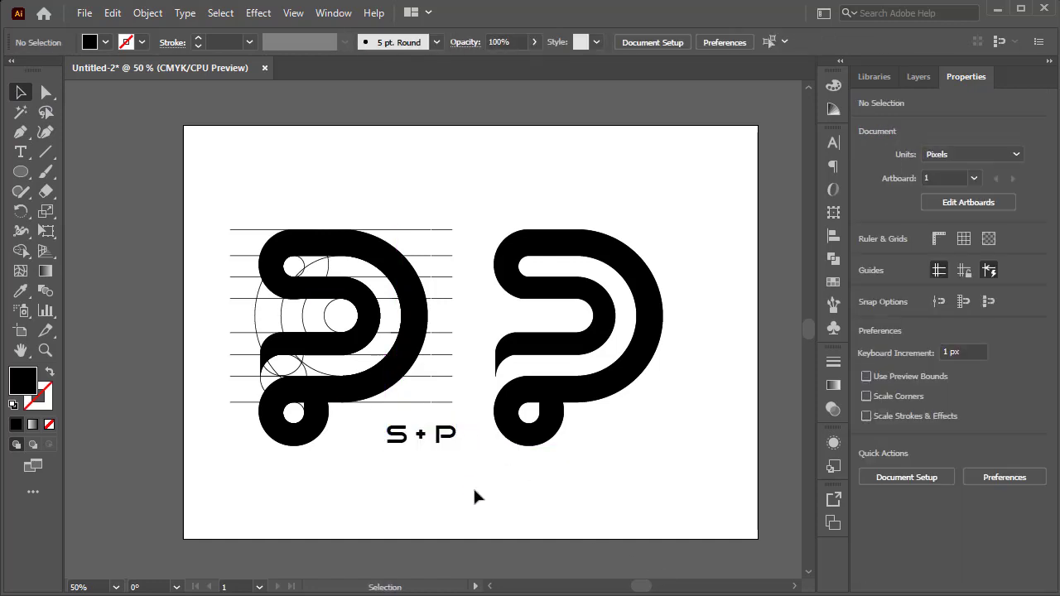